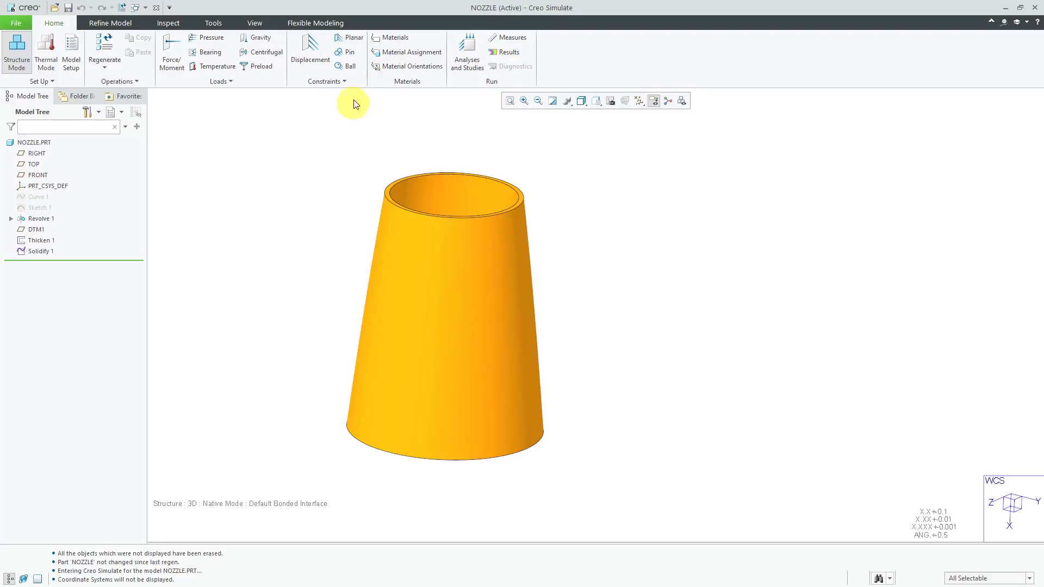
Step: Browse the material library's Legacy-Materials folder and the Ferrous_metals folder under Standard-Materials_Granta-Design
click(393, 37)
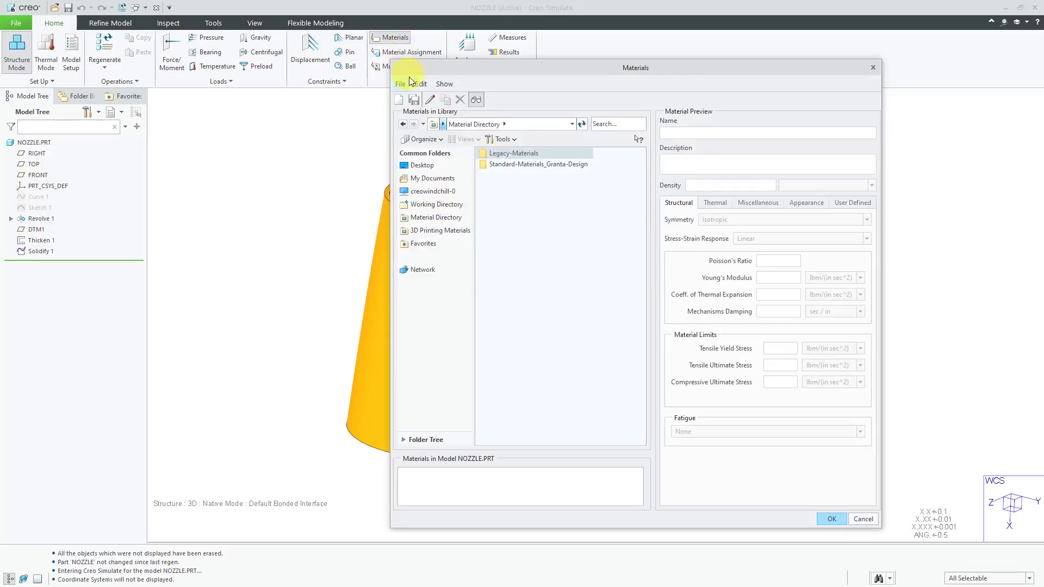
double_click(514, 153)
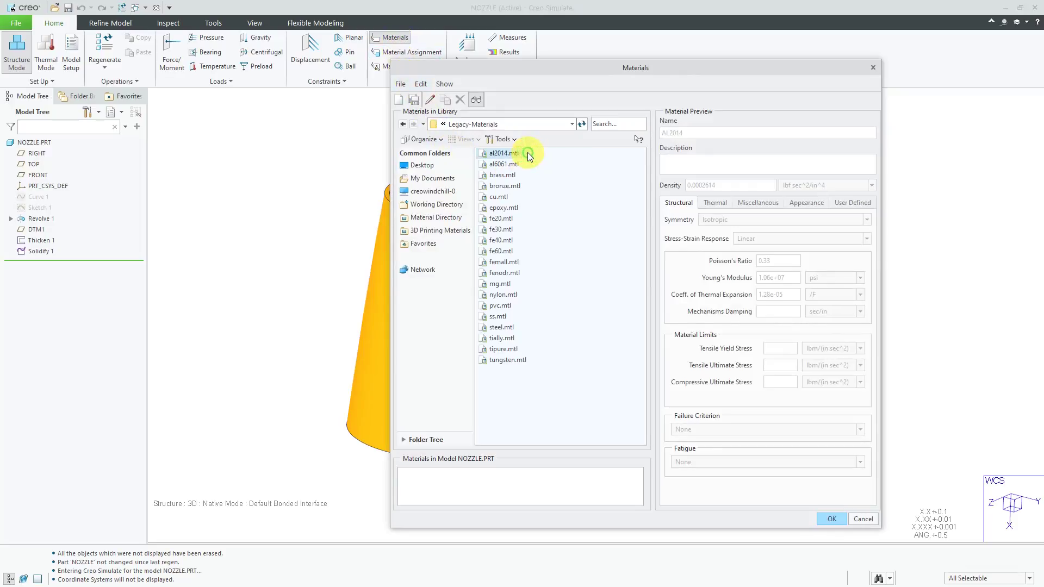
click(443, 124)
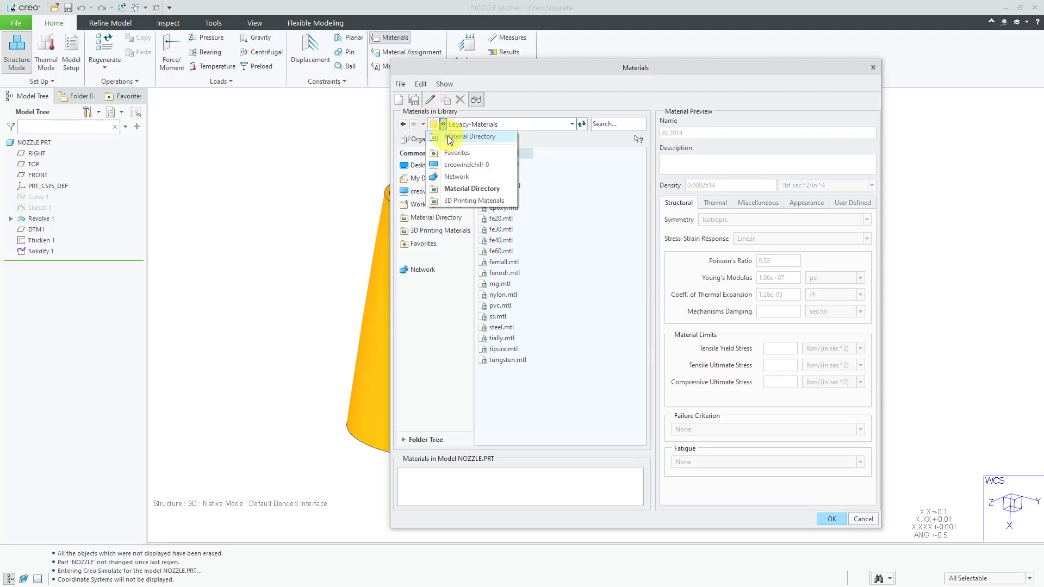
click(449, 136)
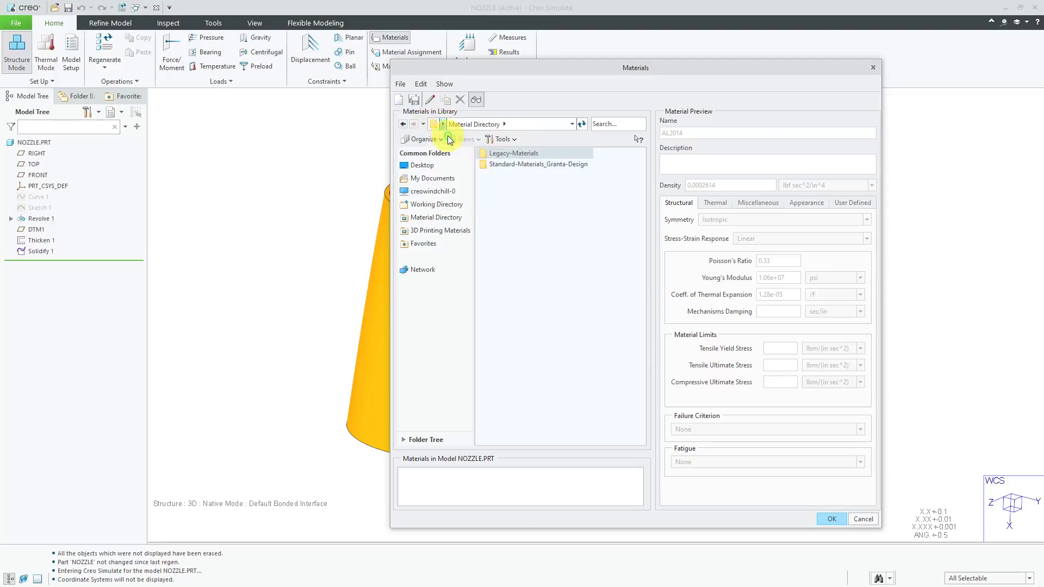
double_click(514, 163)
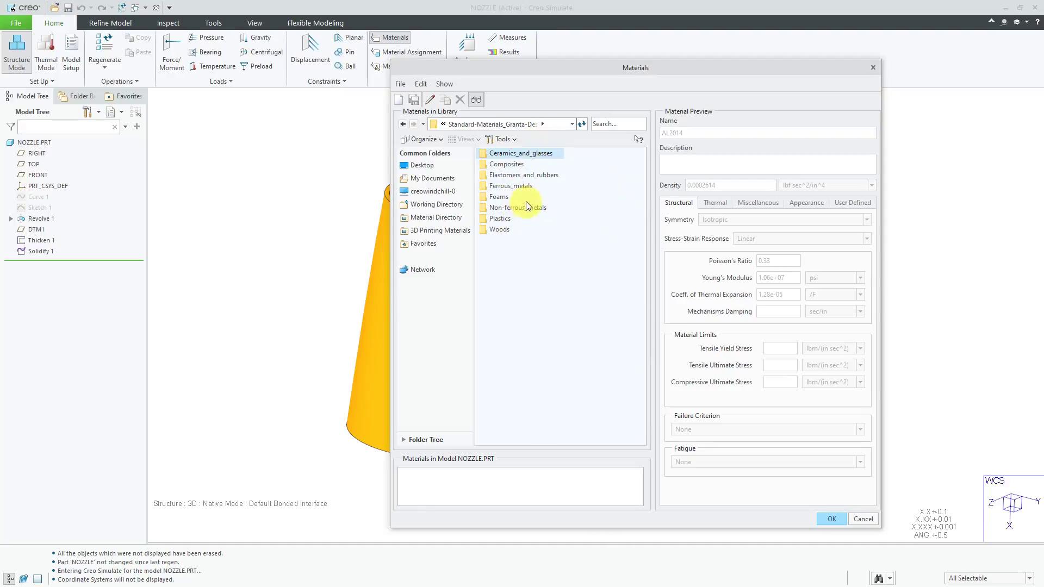
double_click(524, 187)
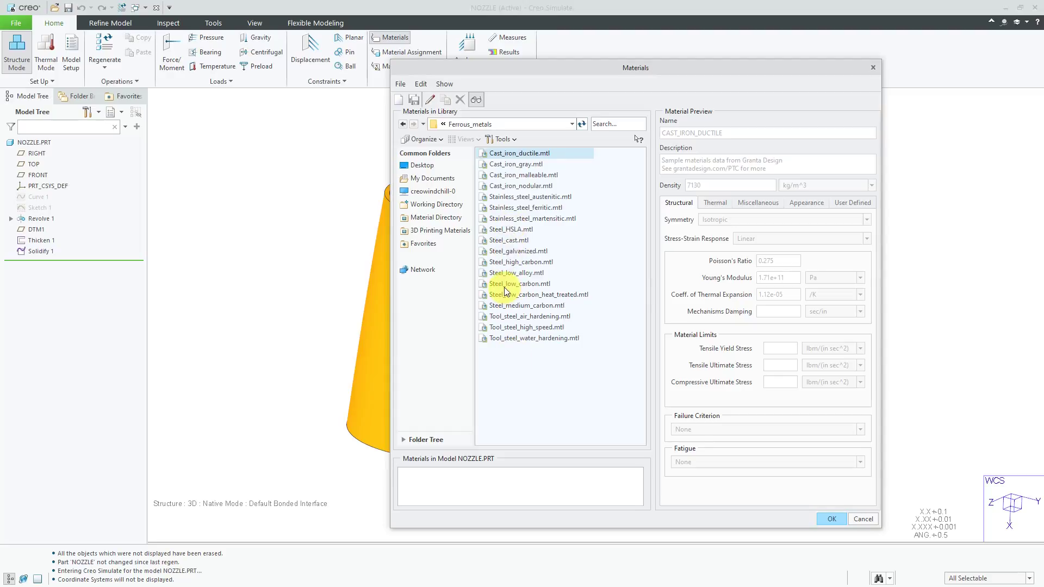
Step: Create a new material named Inconel_625 with the description "Nickel - Chromium - Iron Superalloy"
click(399, 101)
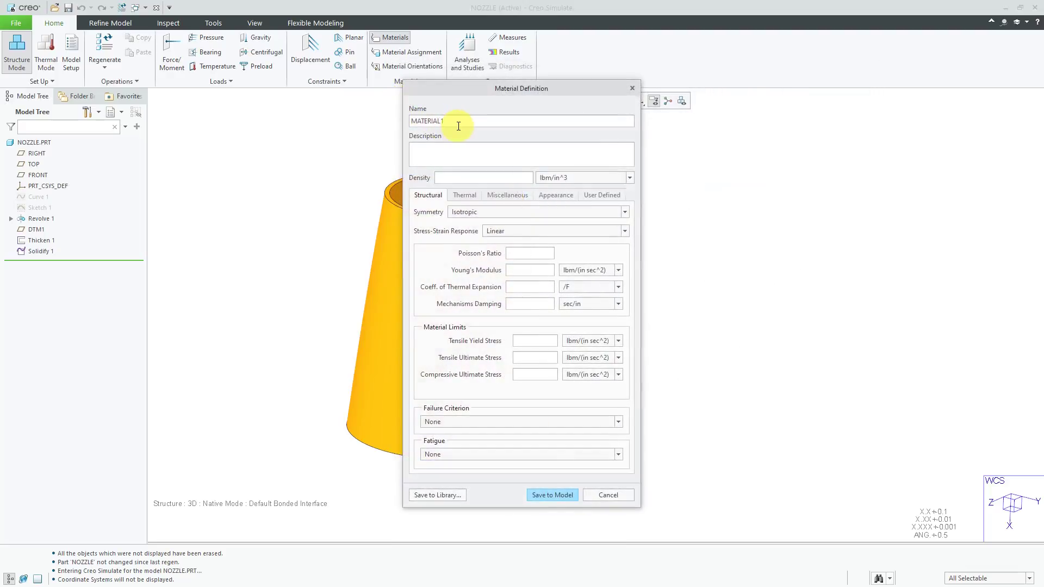
drag(459, 123, 409, 125)
text(Inconel_625)
click(484, 159)
text(Nicke)
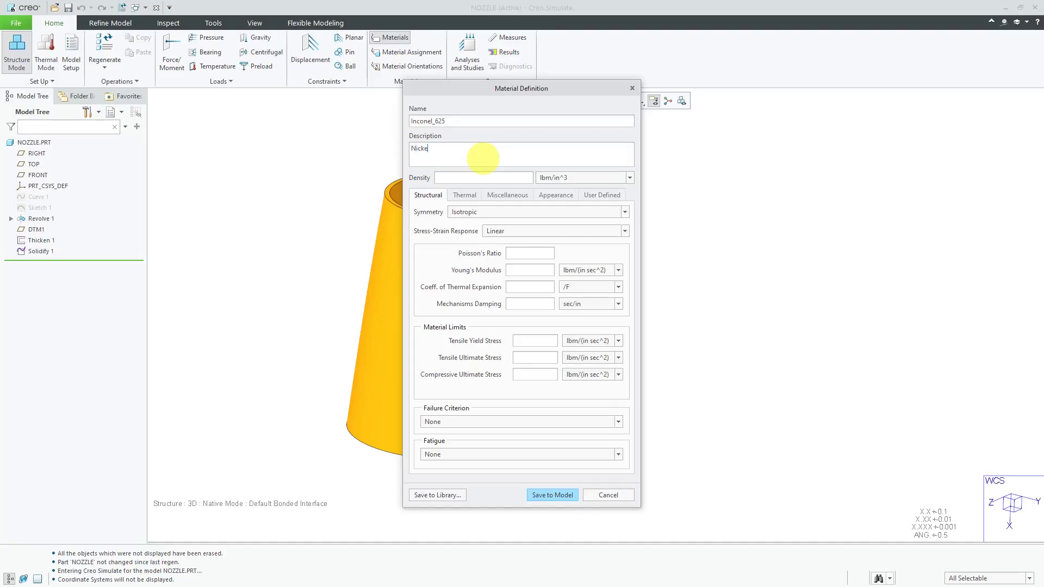
text(l - Chromium - Iron Superalloy)
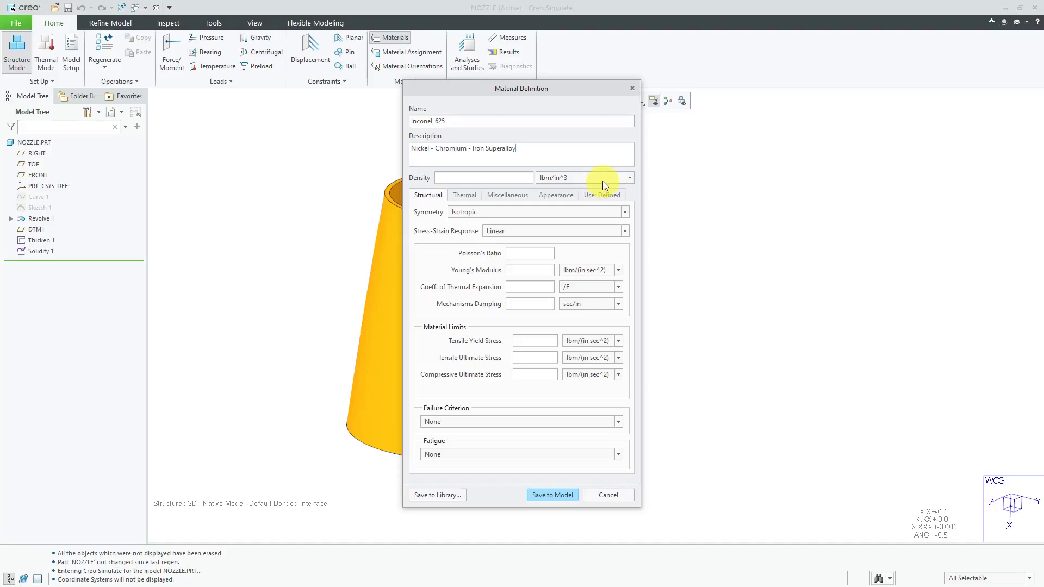
Step: Set the material's density to 0.305 lbm/in^3
click(481, 180)
click(537, 157)
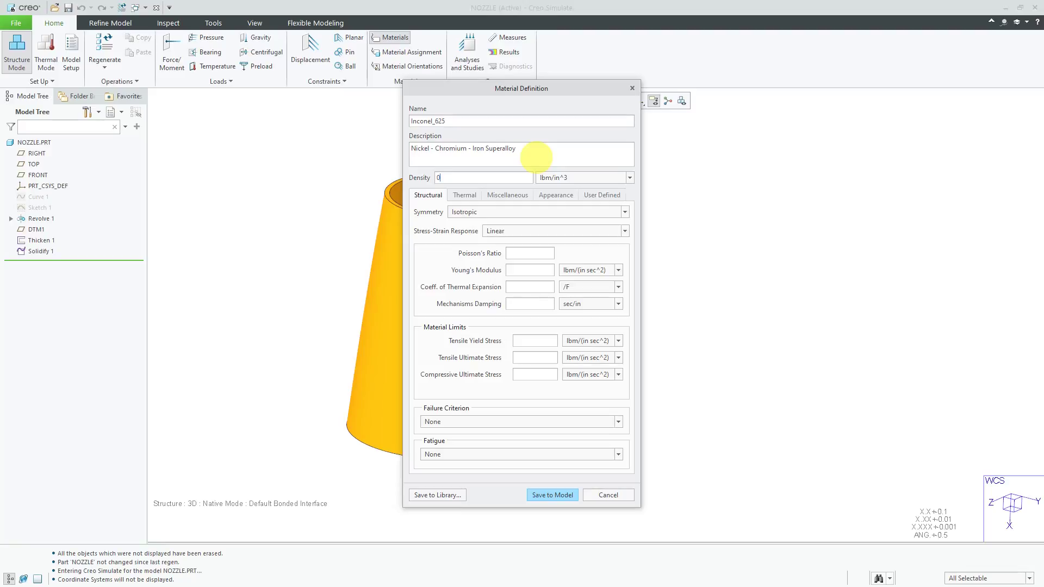
text(.305)
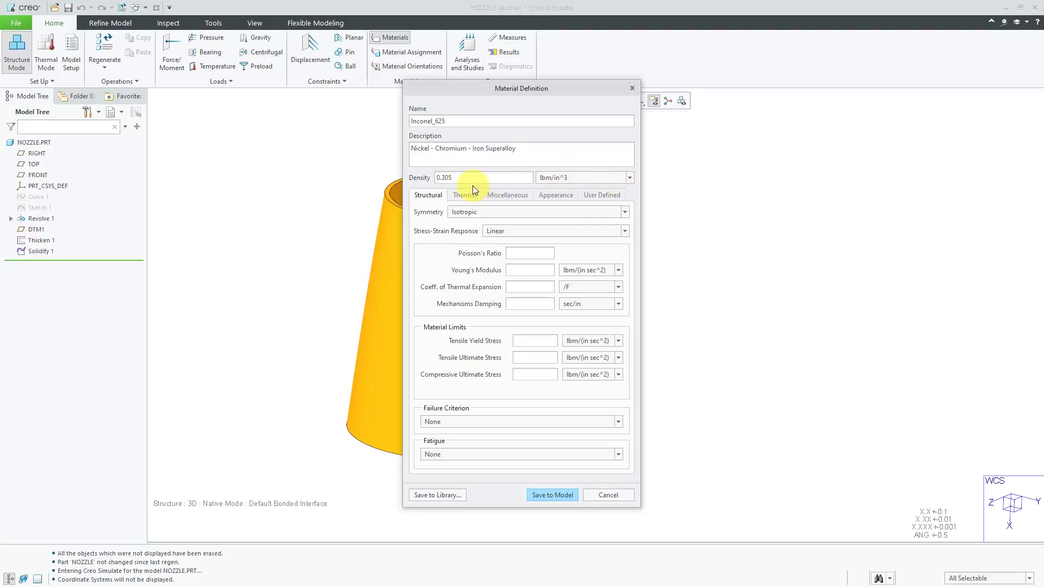
click(629, 178)
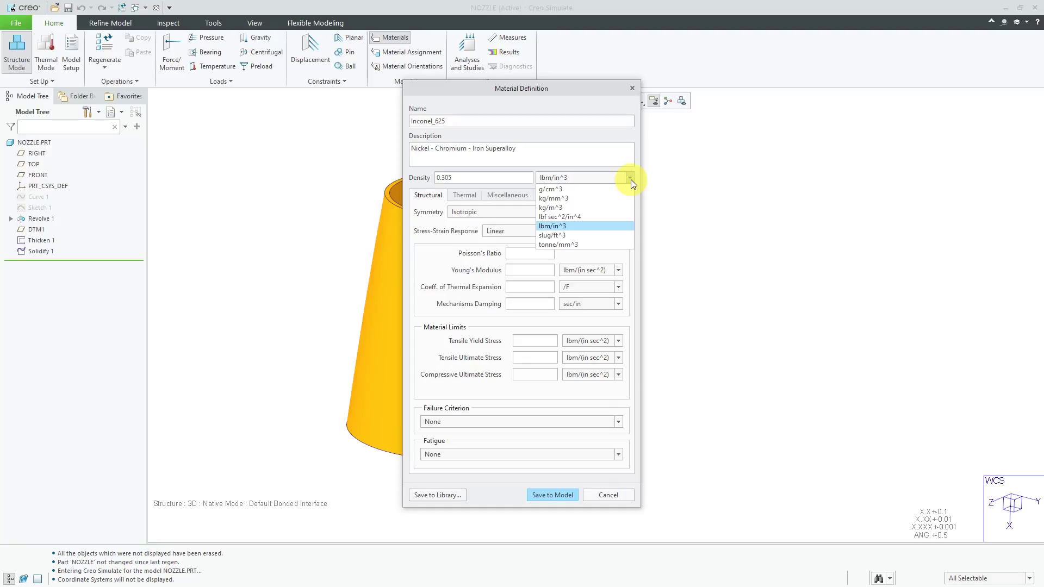
click(625, 159)
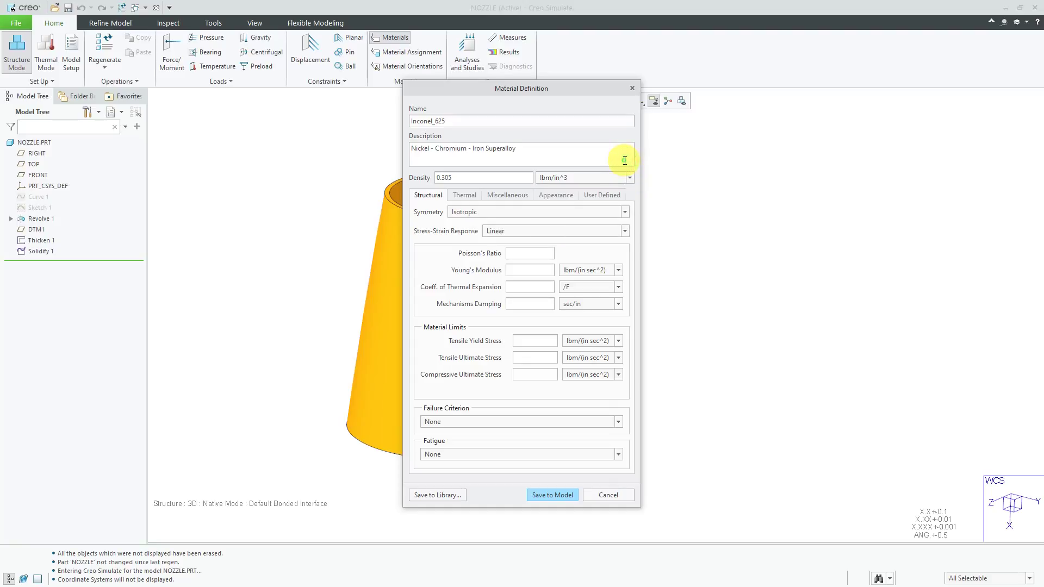
Step: Keep Isotropic structural symmetry with a Linear stress-strain response and set Poisson's ratio to 0.278
click(503, 211)
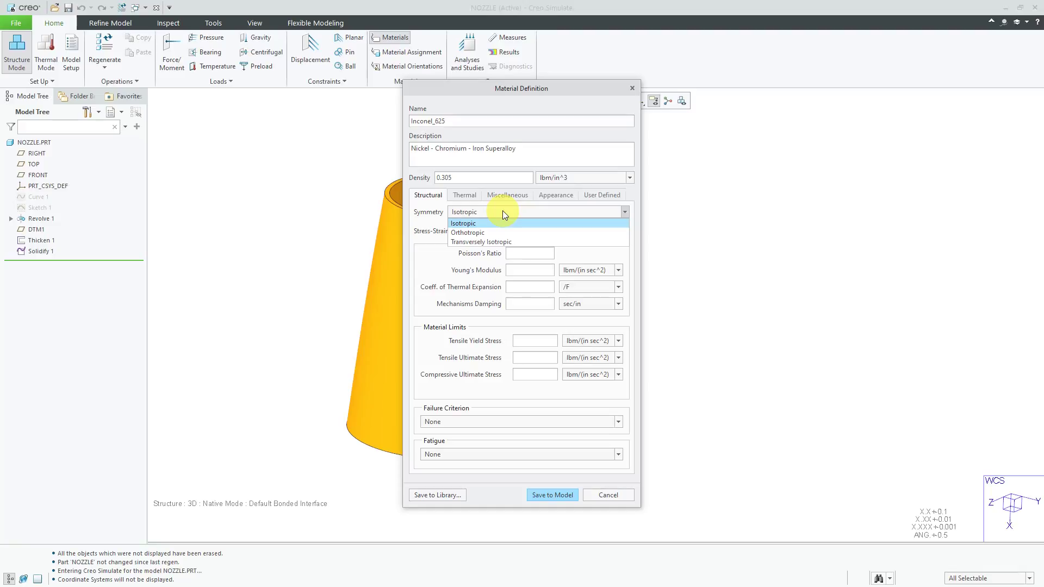
click(502, 211)
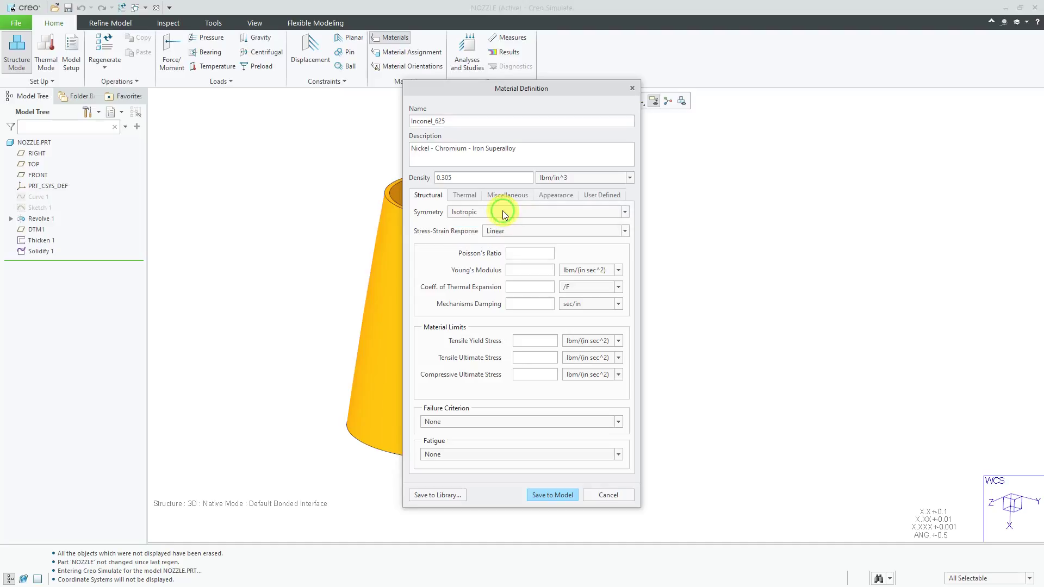
click(562, 232)
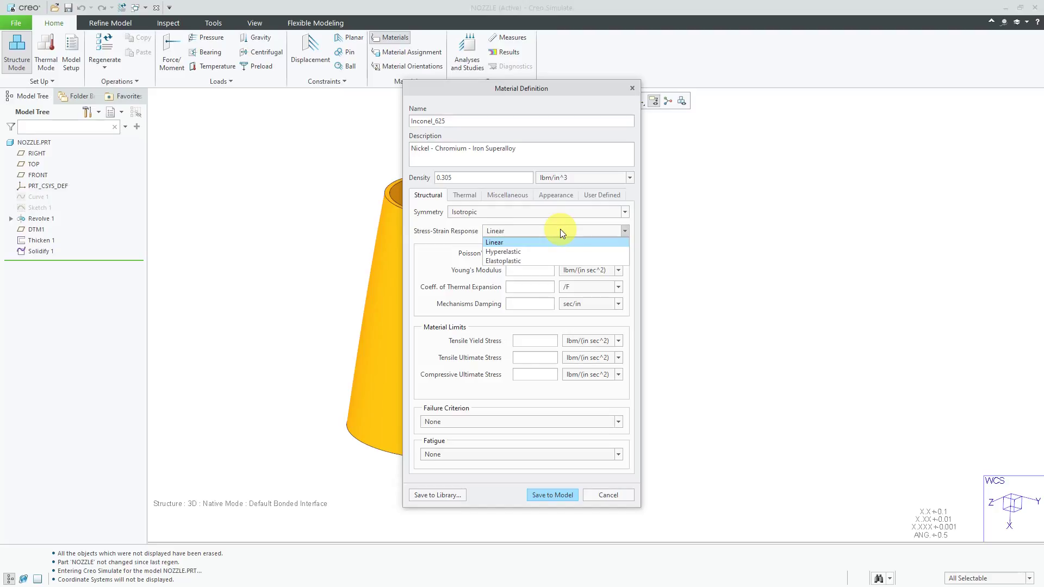
click(560, 231)
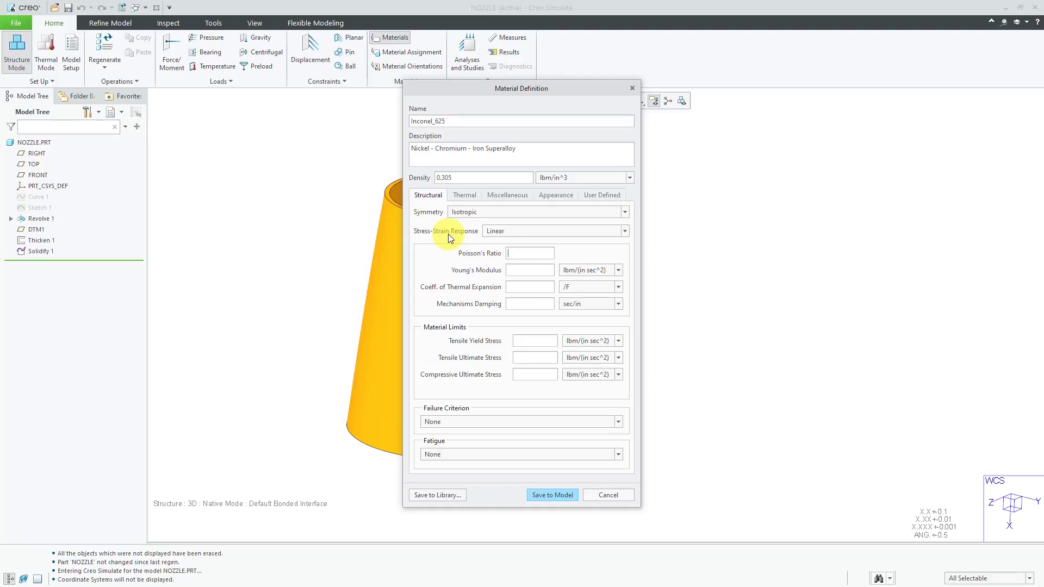
text(.278)
Step: Set Young's modulus to 30.2E6 psi and the coefficient of thermal expansion to 7.11E-6 /F
click(580, 270)
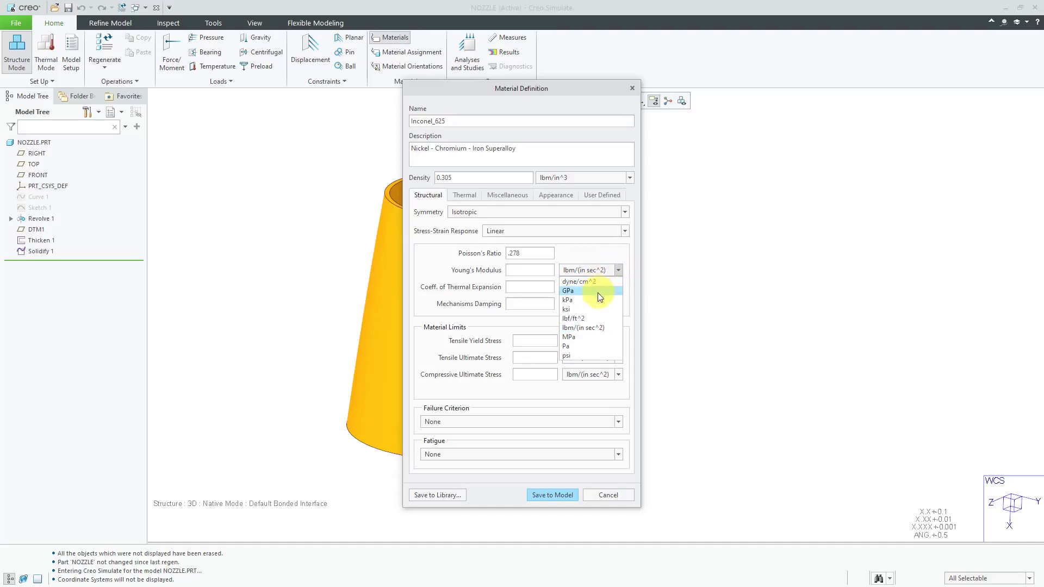
click(577, 356)
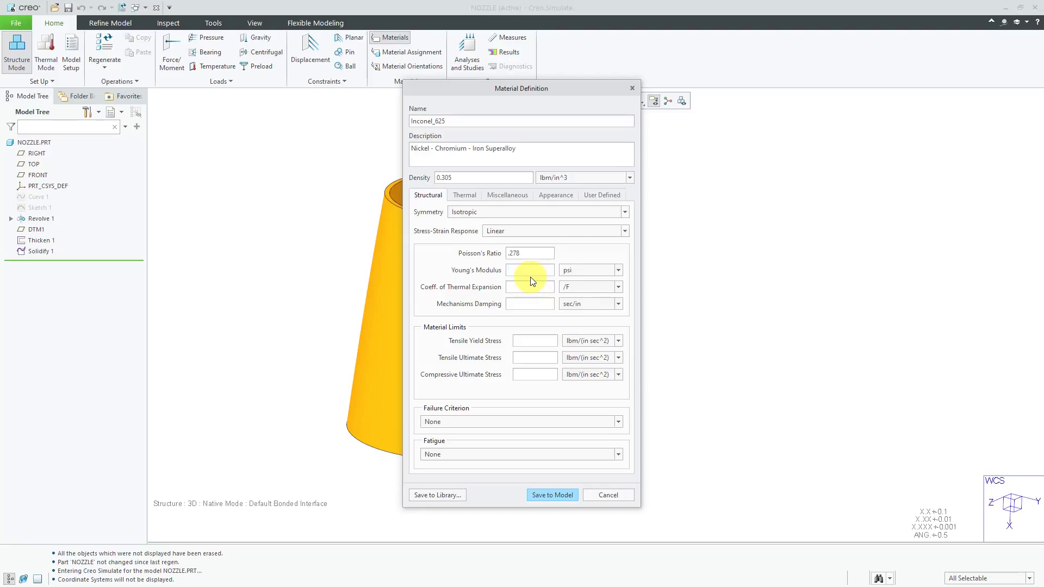
text(30.2E6)
click(548, 293)
text(11E-6)
Step: Choose Distortion Energy (von Mises) as the failure criterion and set the tensile yield stress to 460 MPa
click(536, 422)
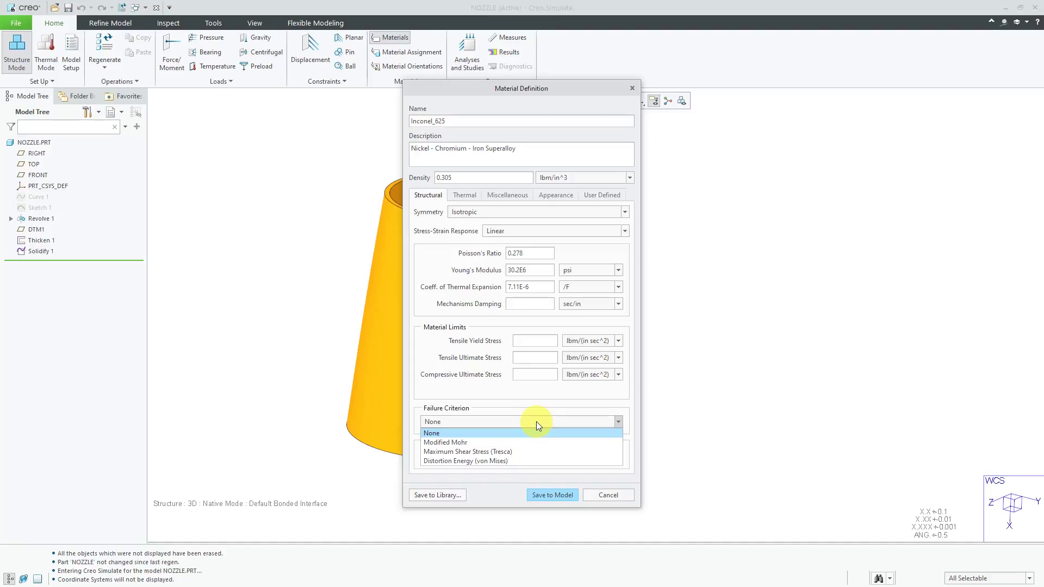
click(525, 460)
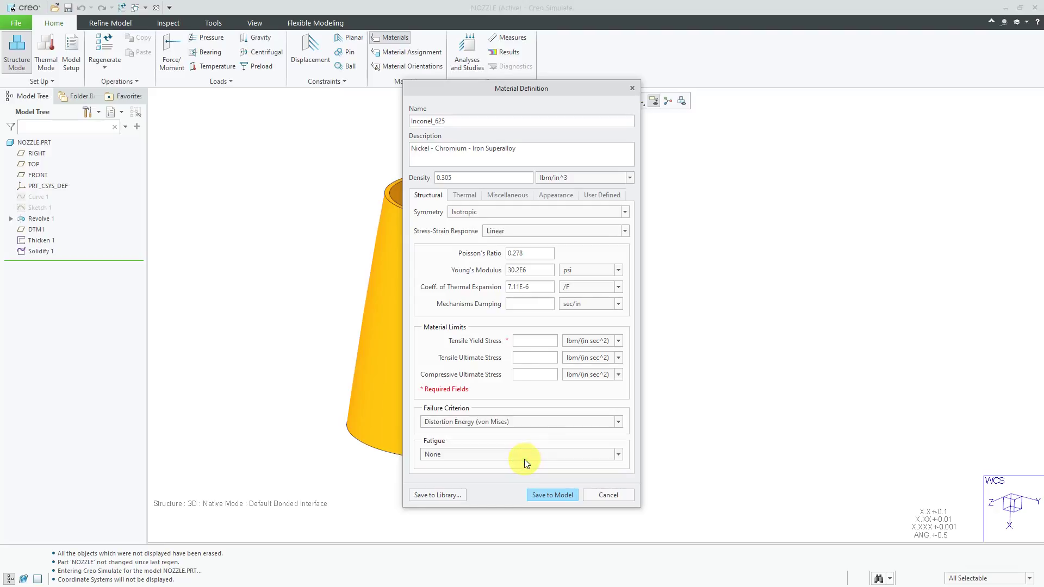
click(518, 342)
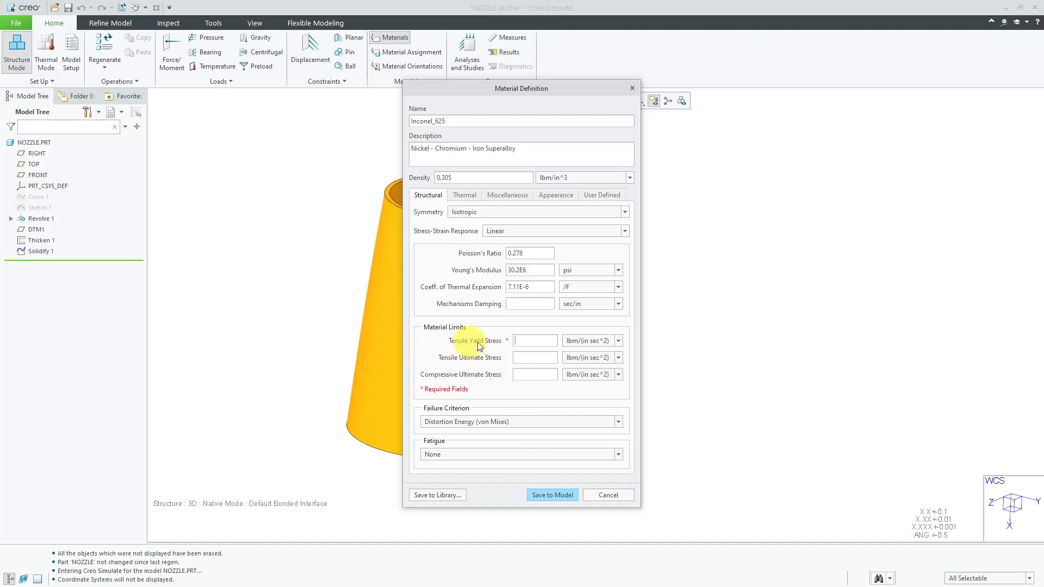
click(619, 341)
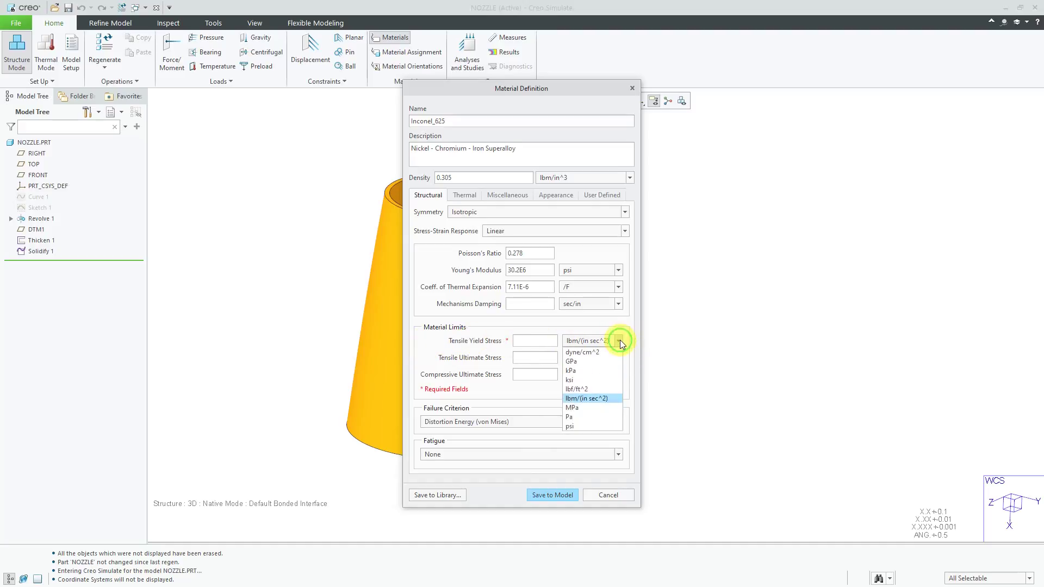
click(592, 407)
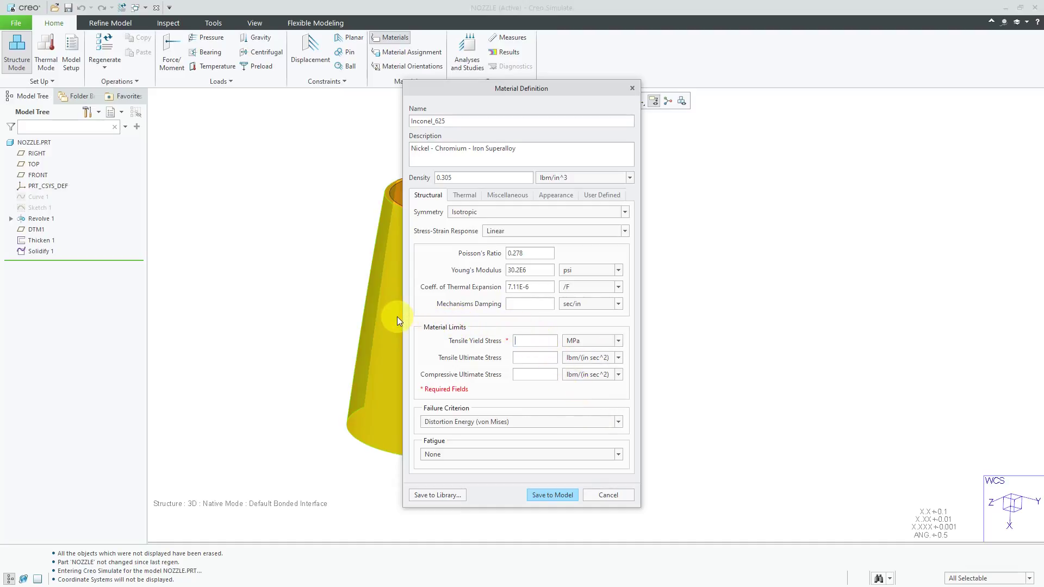
text(460)
Step: Set the material's tensile ultimate stress to 880 MPa
click(618, 358)
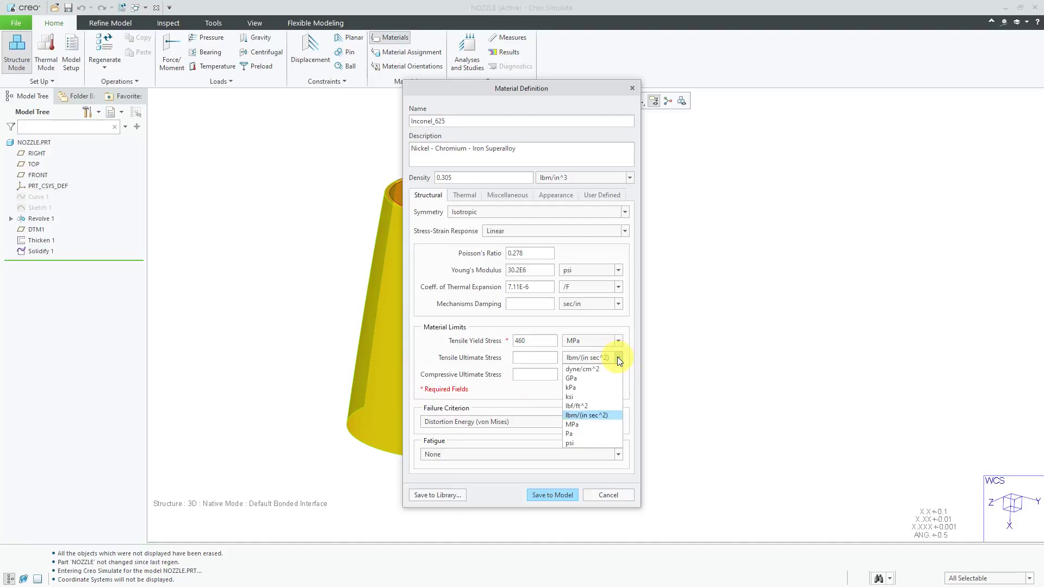
click(598, 424)
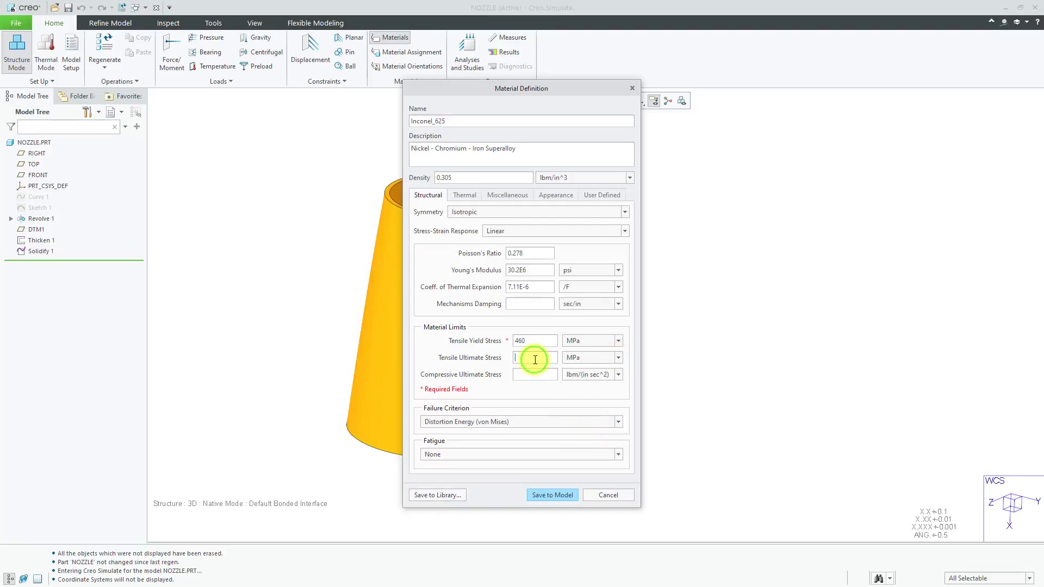
text(880)
Step: Define fatigue with Unified Material Law (UML), Ferrous material type, Polished surface finish and a failure strength reduction factor of 0.9
click(568, 457)
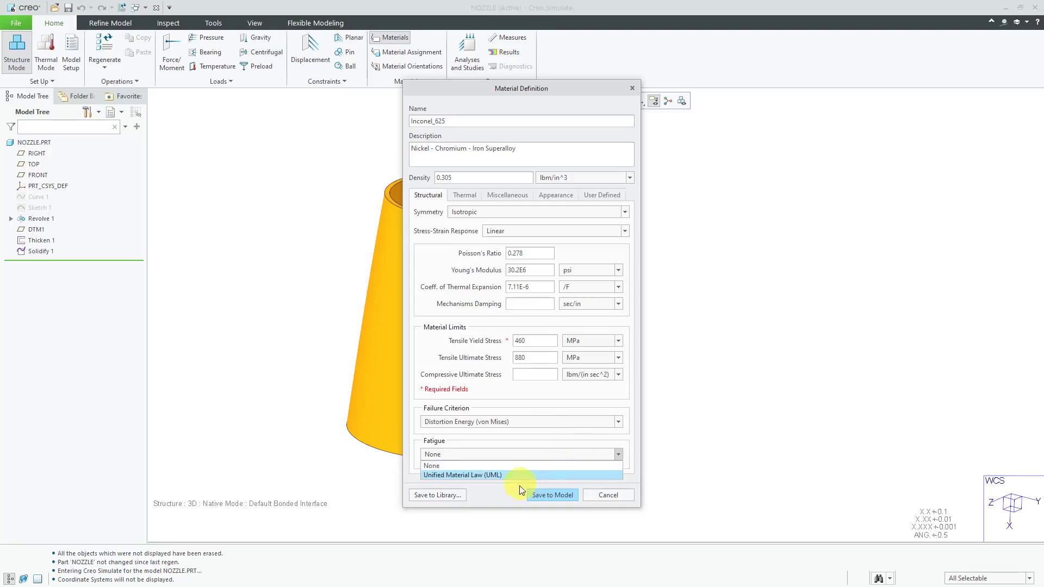
click(479, 475)
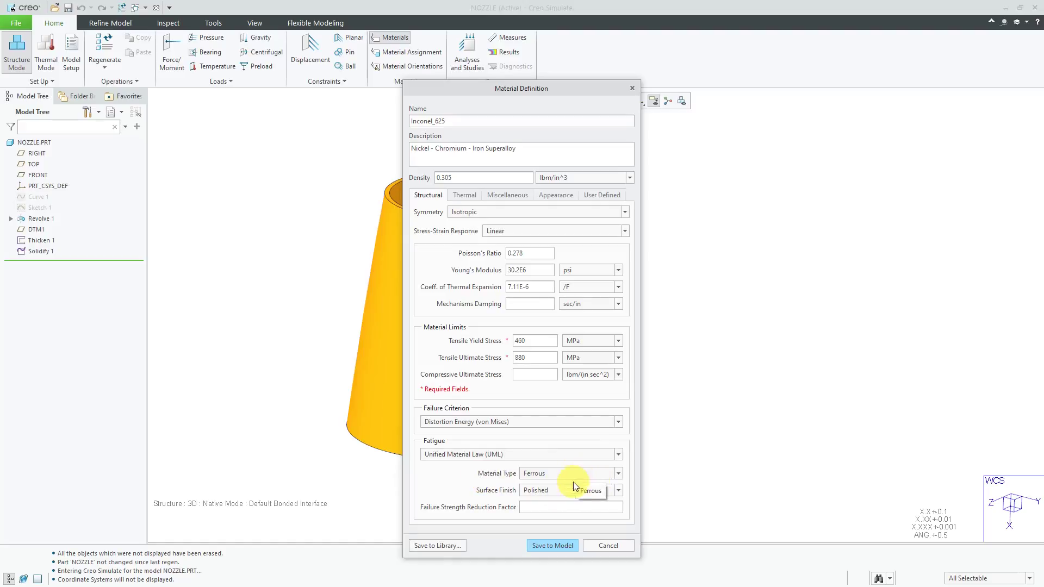
click(541, 509)
text(.9)
click(574, 473)
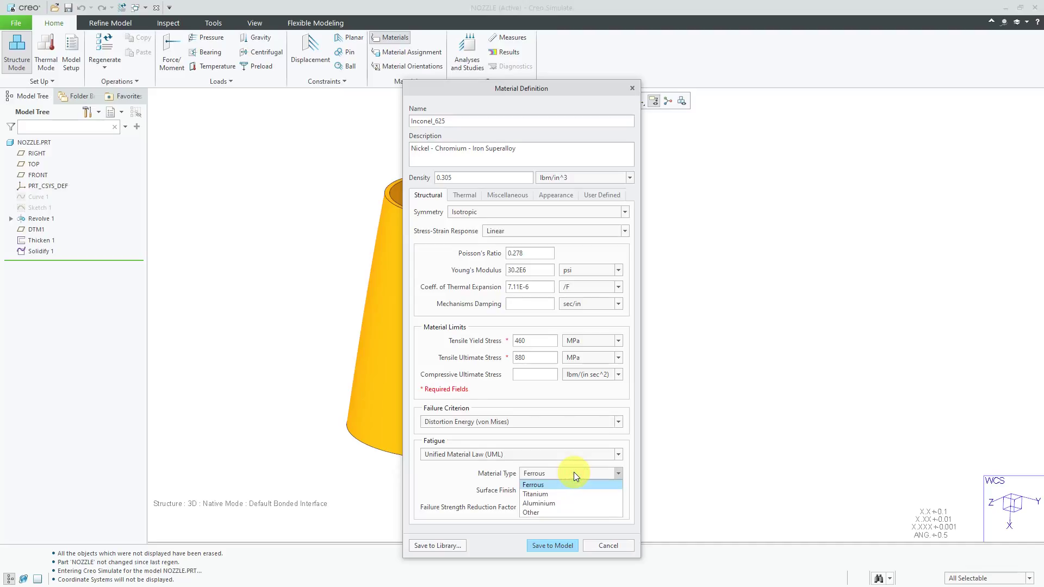
click(572, 484)
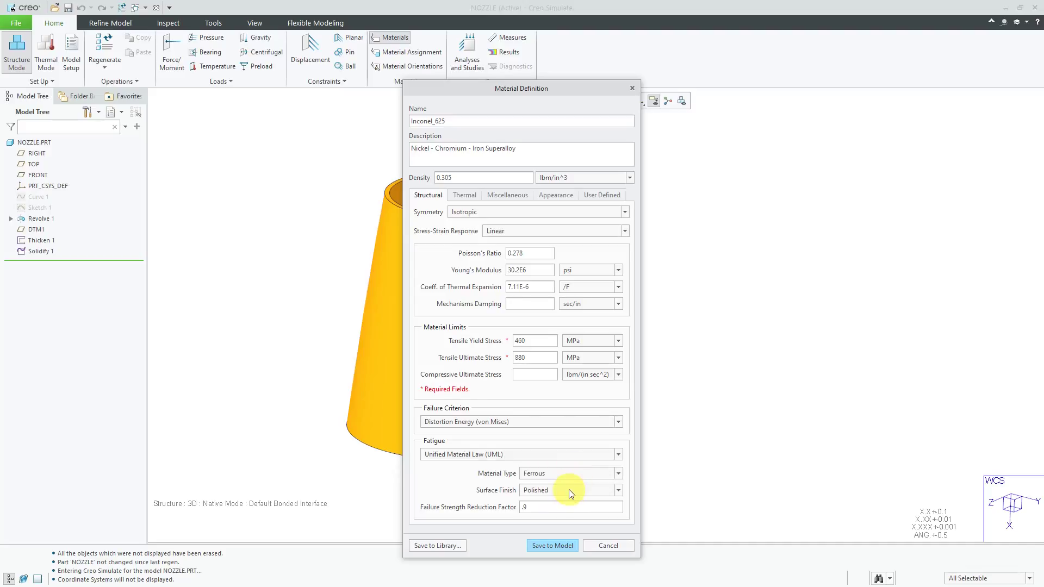
click(569, 490)
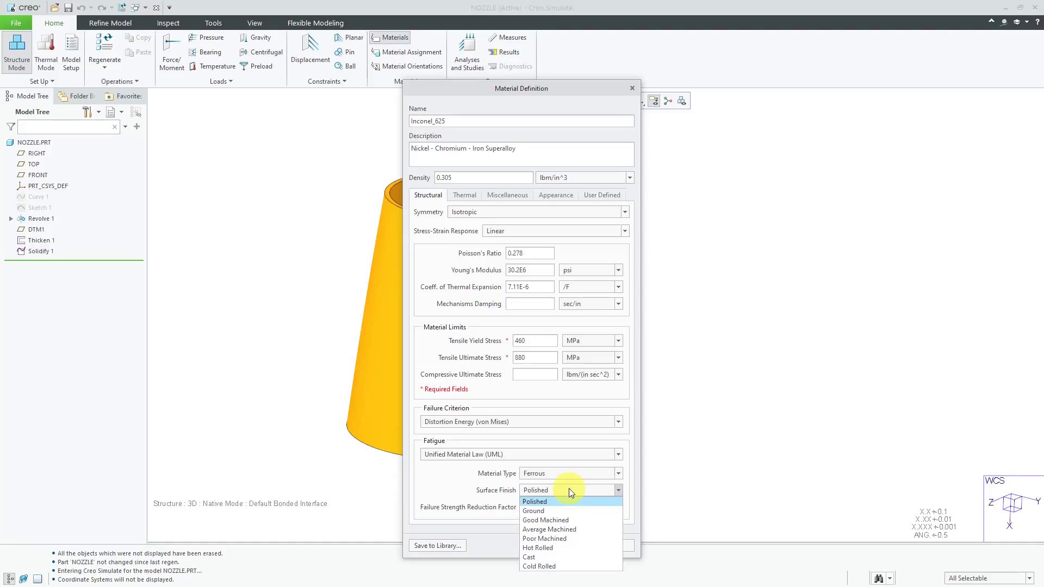
click(568, 488)
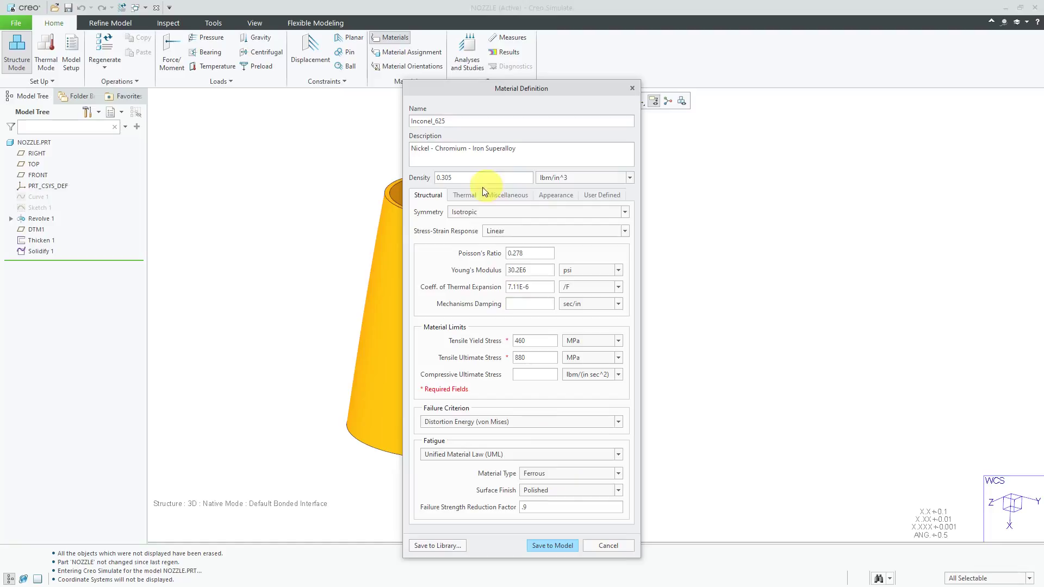
Step: Set the symmetry of the material's thermal properties to Orthotropic
click(468, 199)
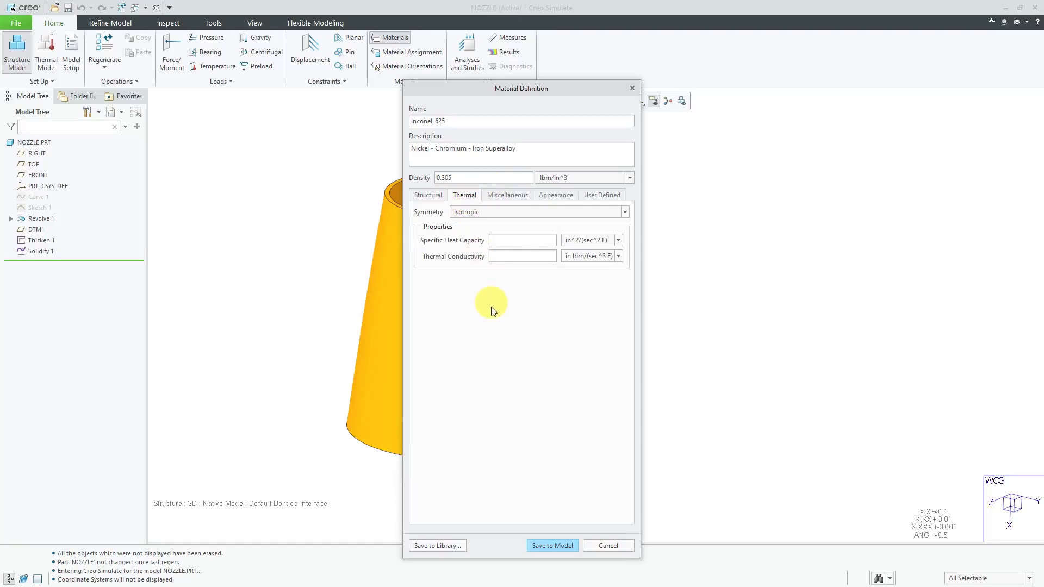
click(512, 217)
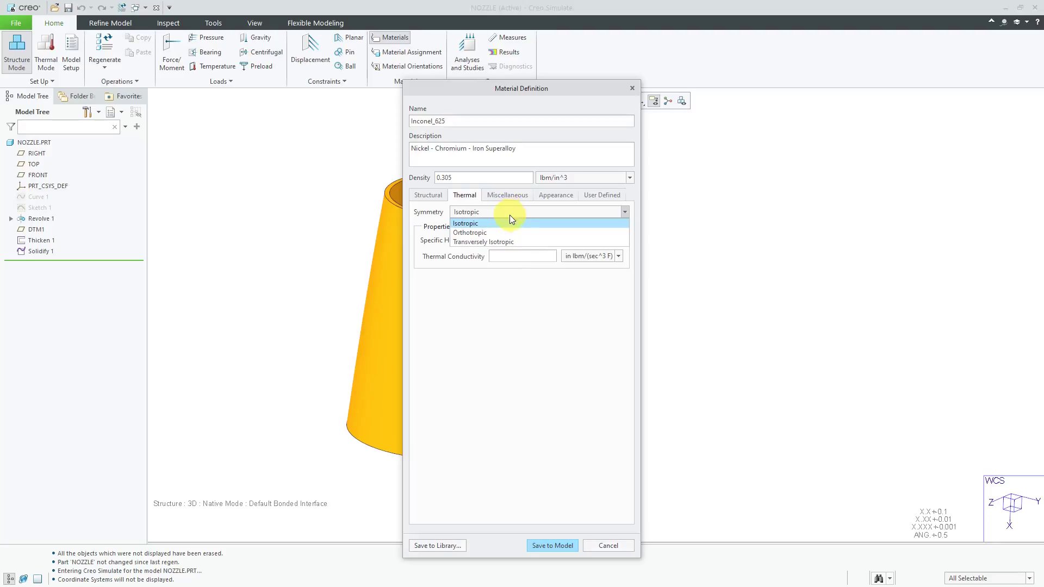
click(500, 232)
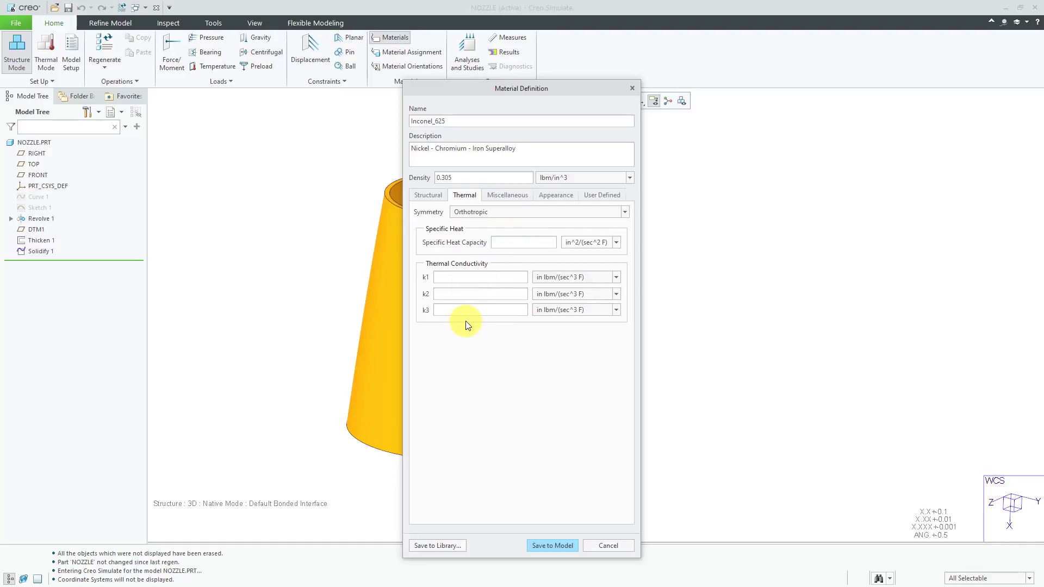
Step: Set the material's thermal symmetry to Isotropic and its specific heat capacity to 410 joule/(kg K)
click(494, 214)
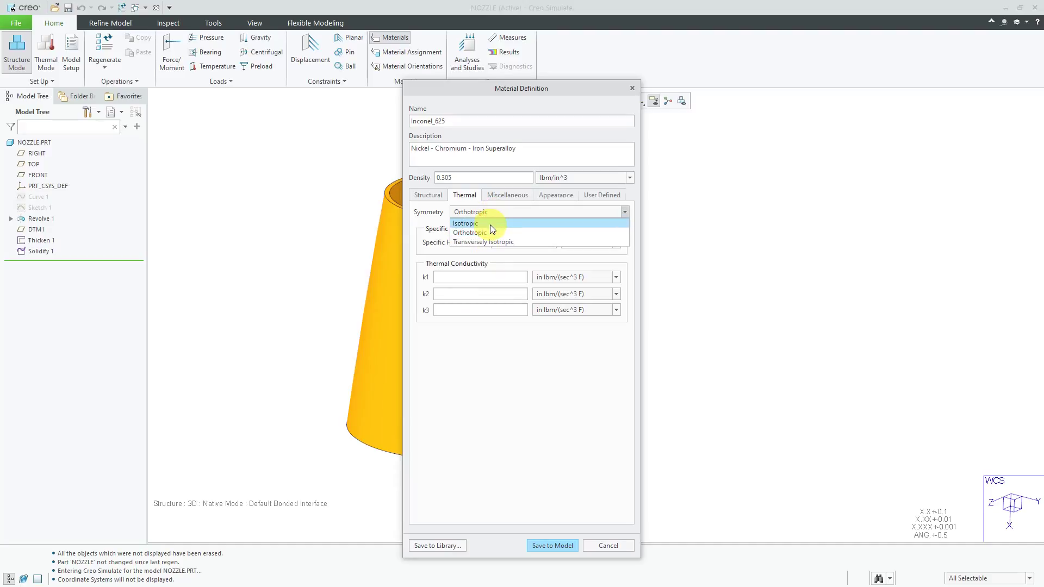
click(491, 223)
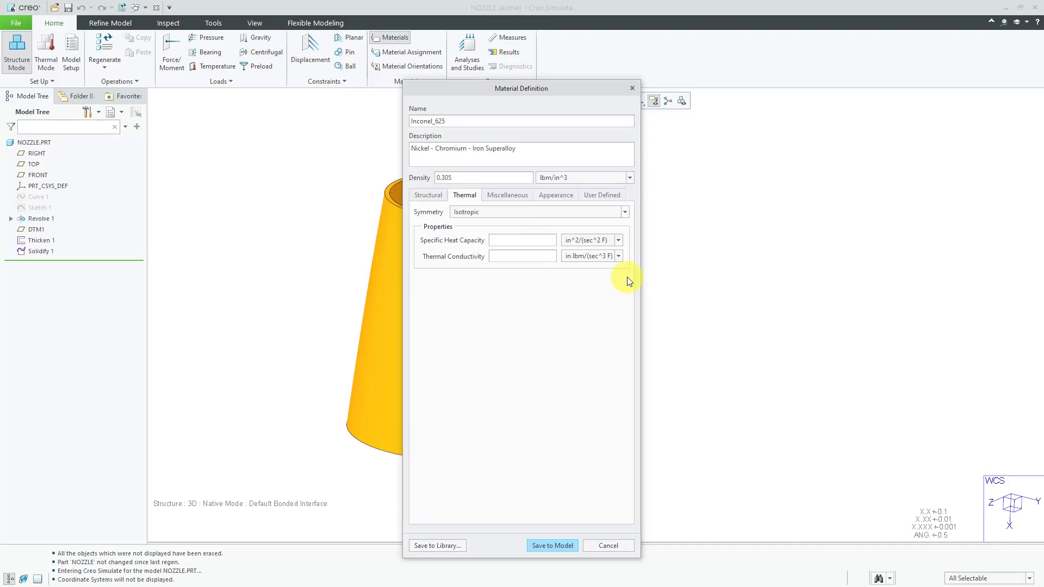
click(618, 241)
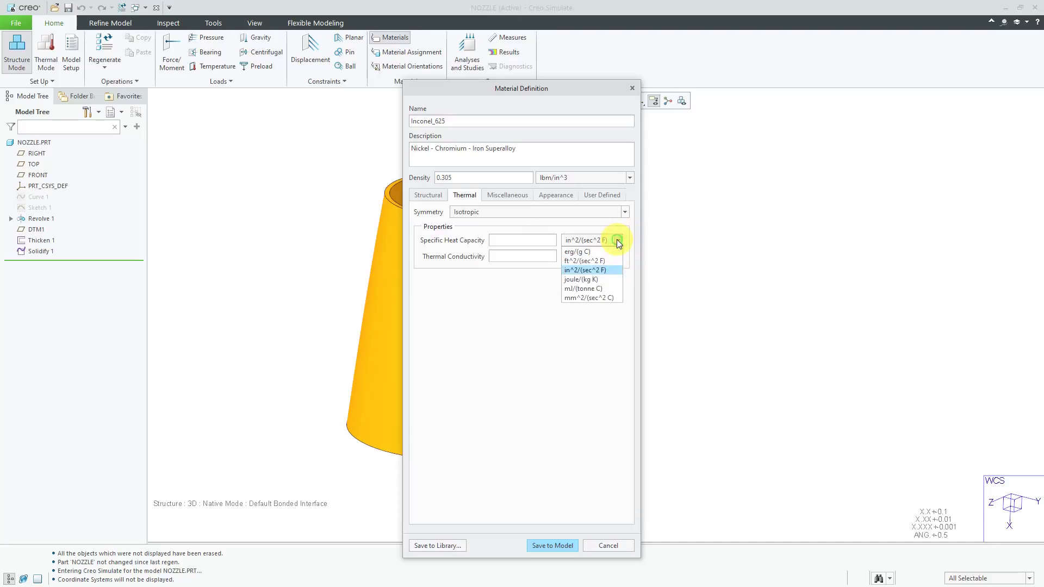
click(597, 281)
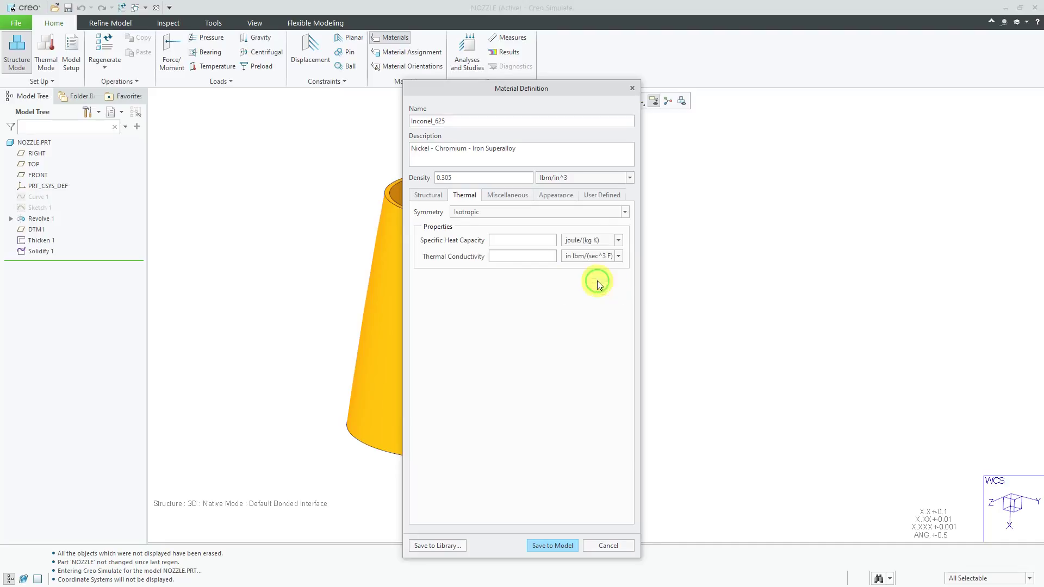
click(538, 240)
text(410)
Step: Set the thermal conductivity to 9.8 W/(m K) and save the material to the model
click(618, 256)
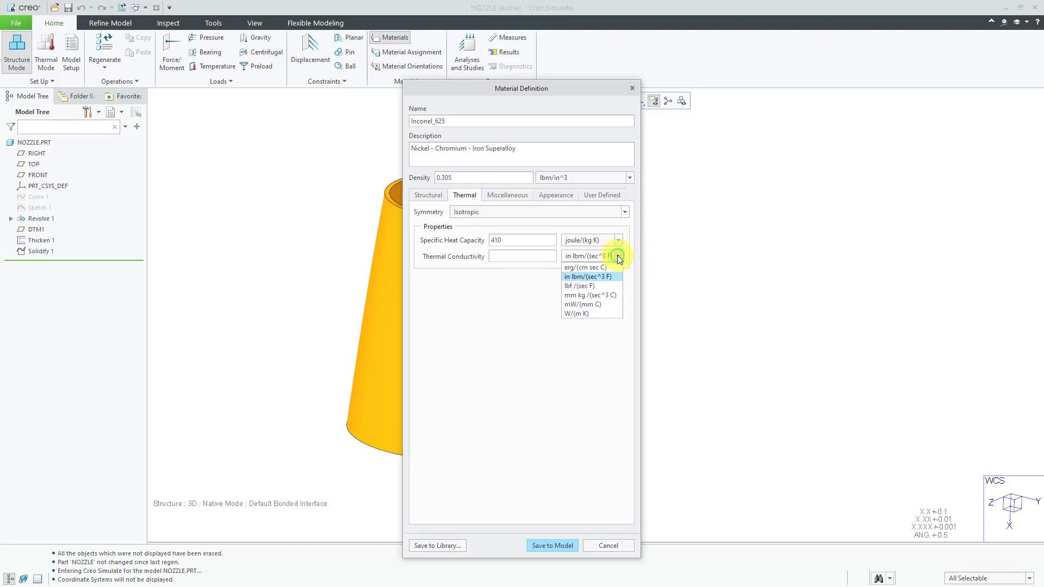
click(595, 314)
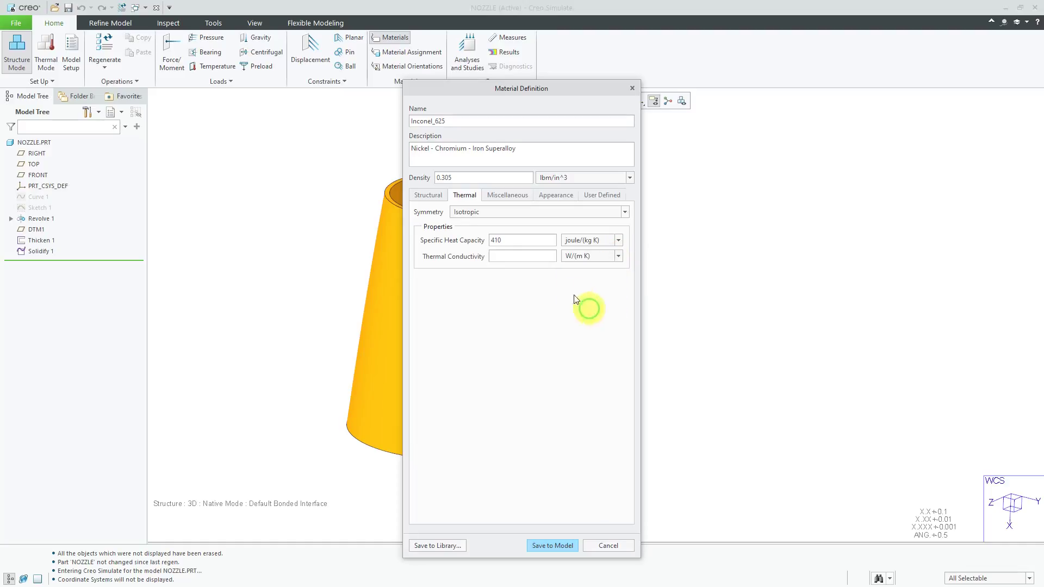
click(543, 258)
text(9)
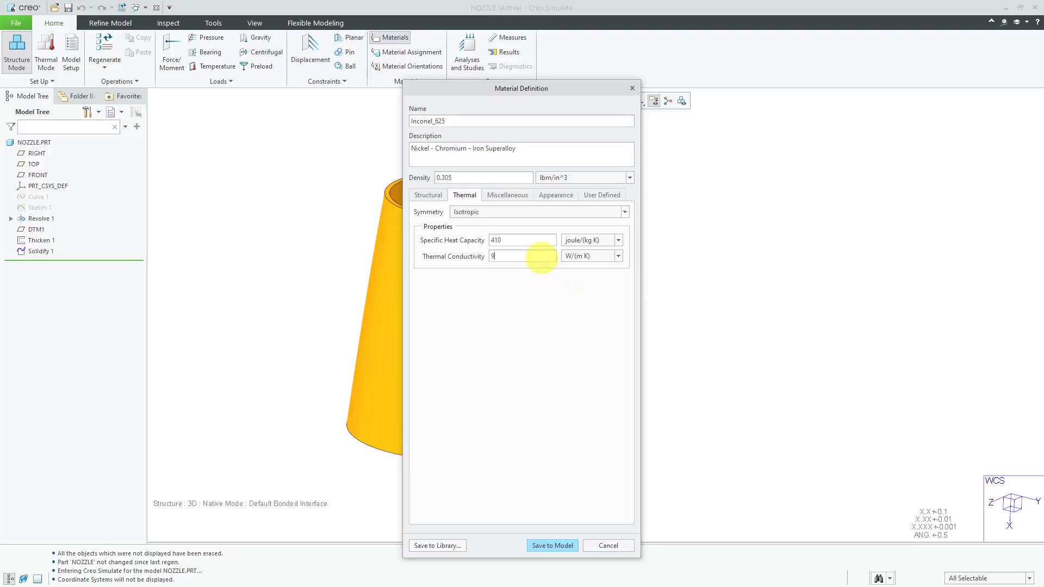
text(.8)
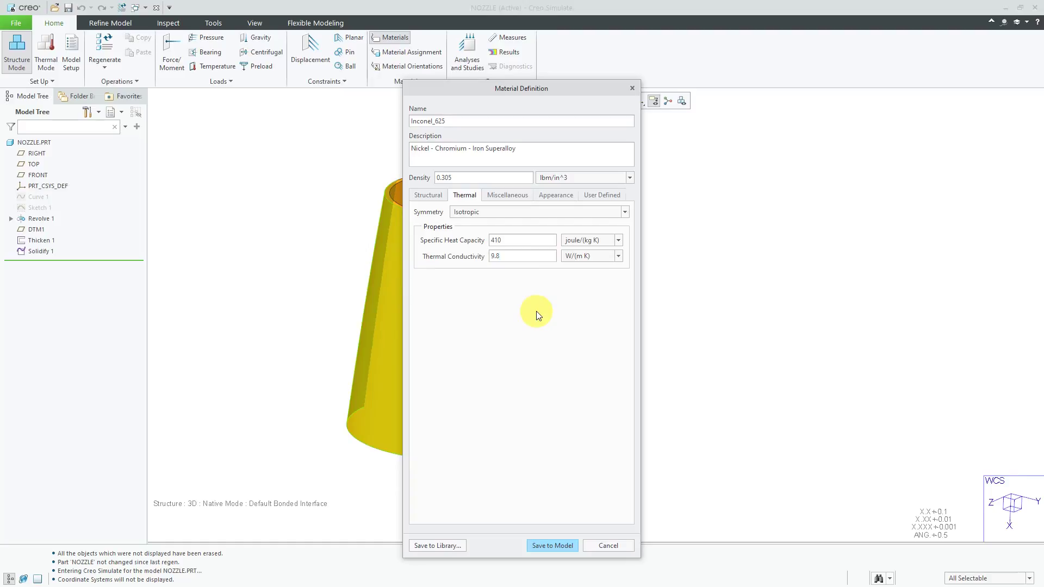
click(429, 195)
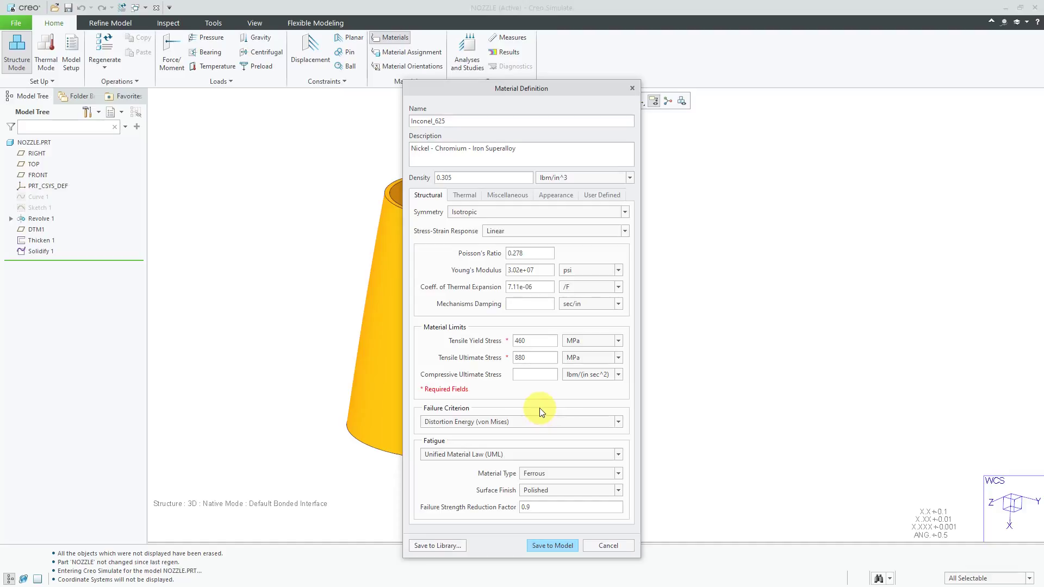
click(557, 546)
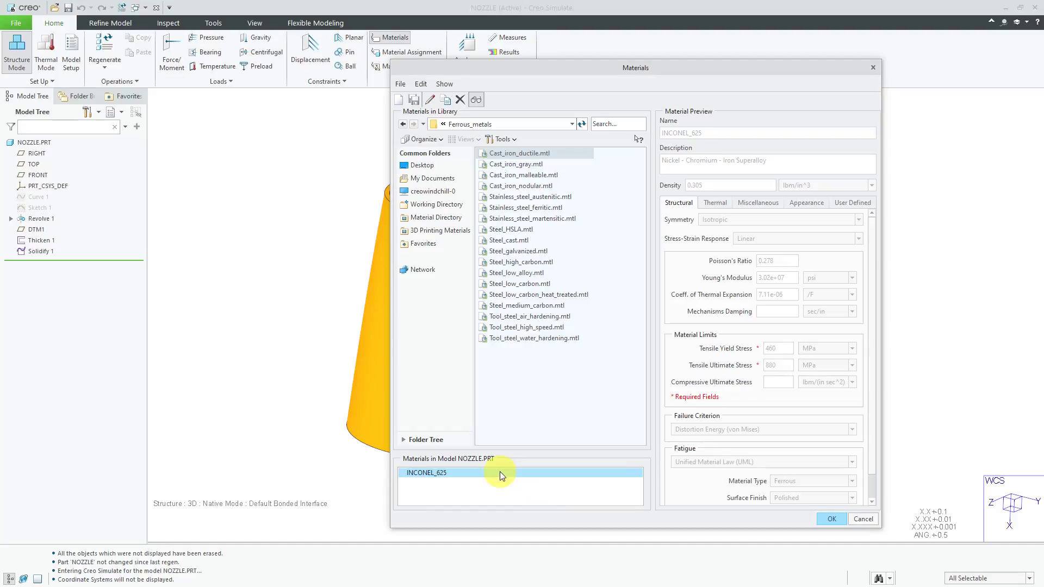
Step: Save a copy of the material as inconel_625 in the Materials folder under C:\Creo
click(418, 99)
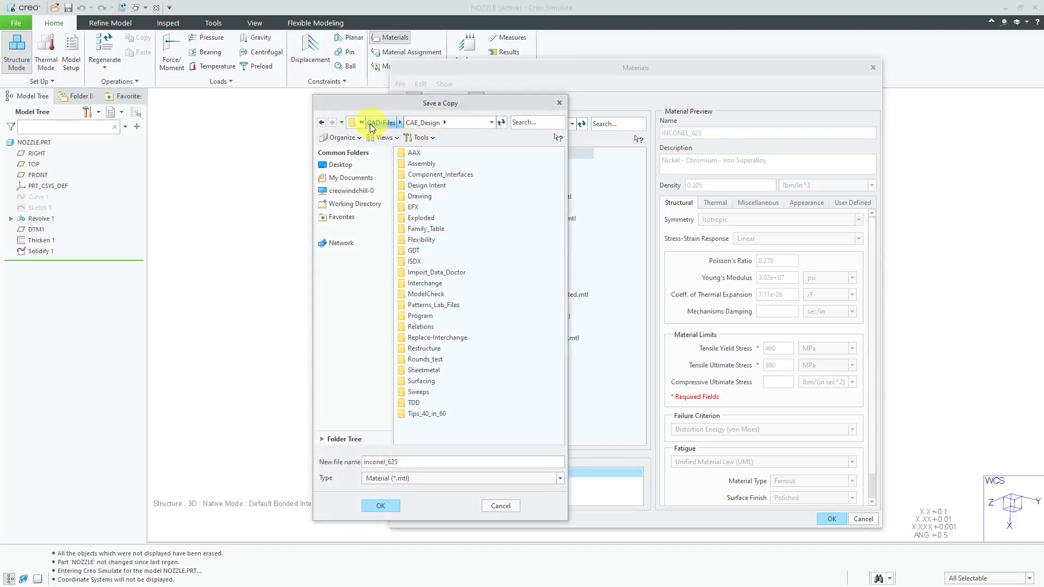
click(361, 123)
click(376, 139)
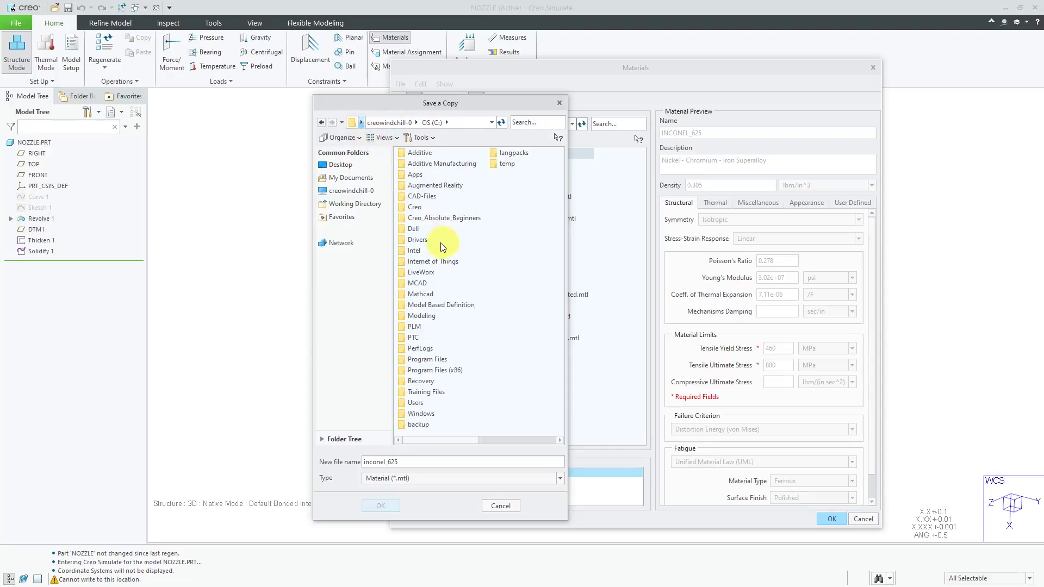
double_click(415, 207)
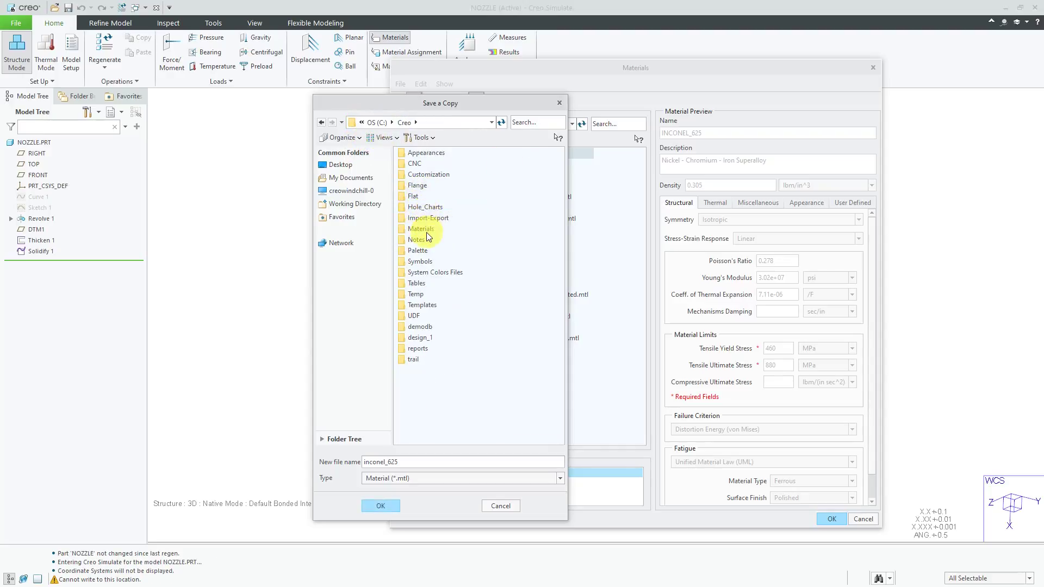
double_click(427, 230)
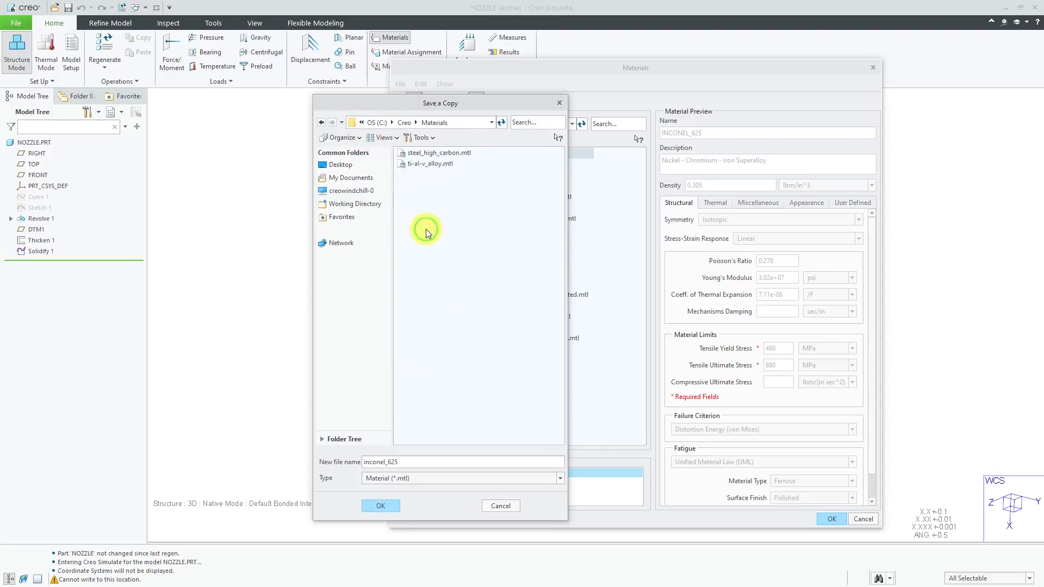
click(388, 505)
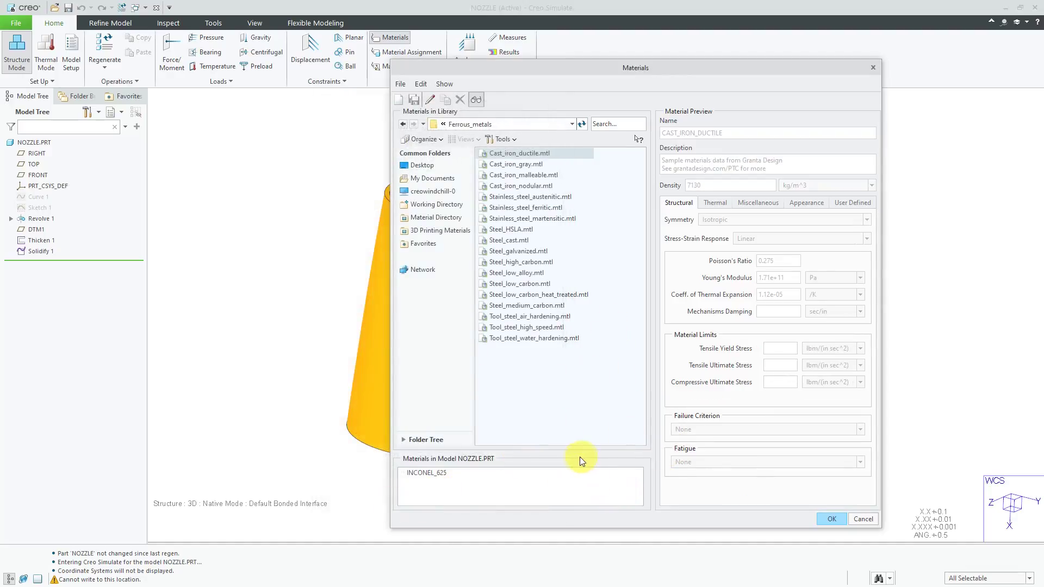
Step: Edit INCONEL_625 and try to define its Young's modulus with a new table-type function
click(442, 474)
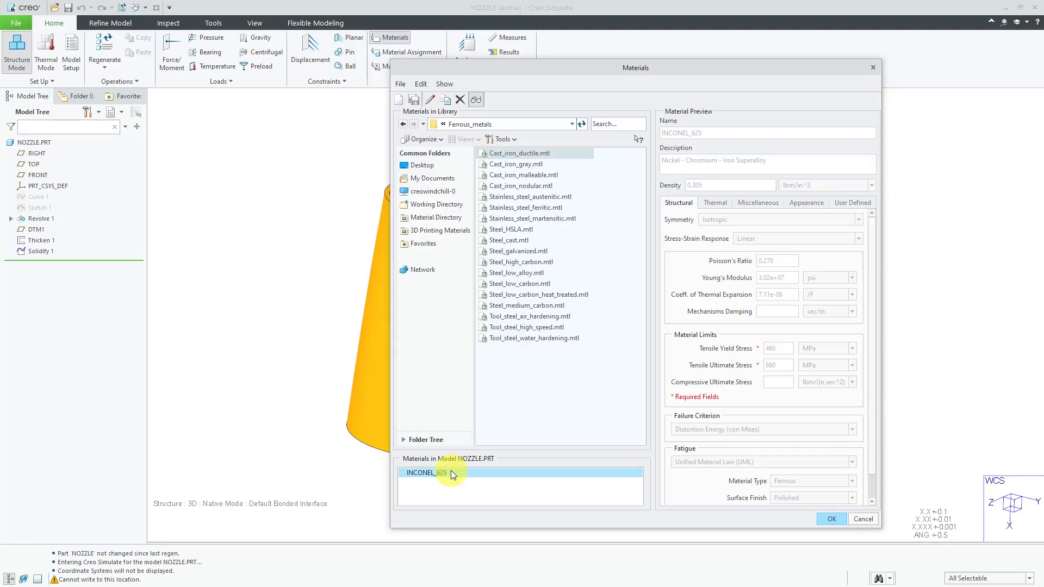
click(428, 99)
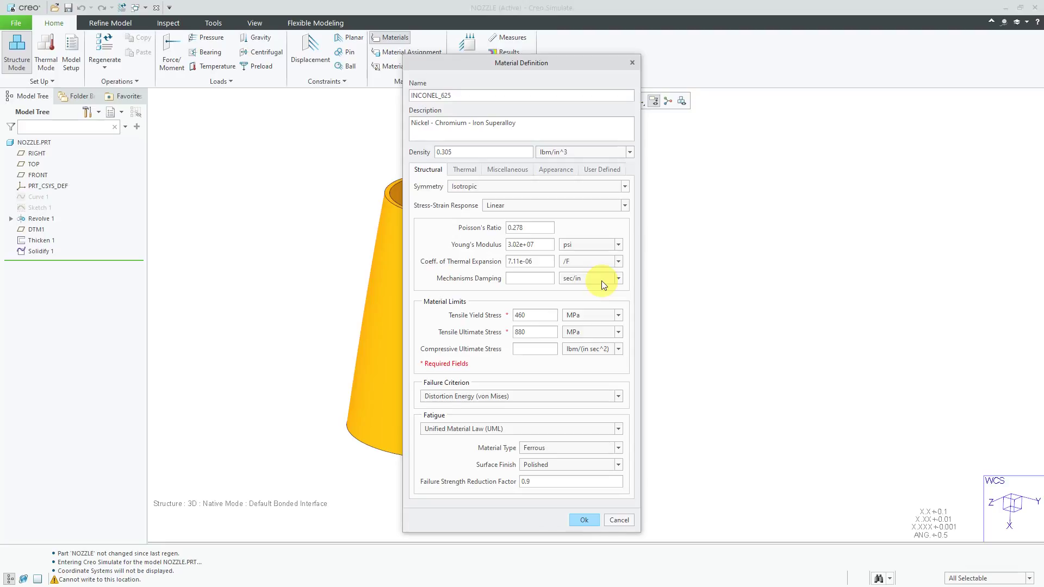
right_click(548, 245)
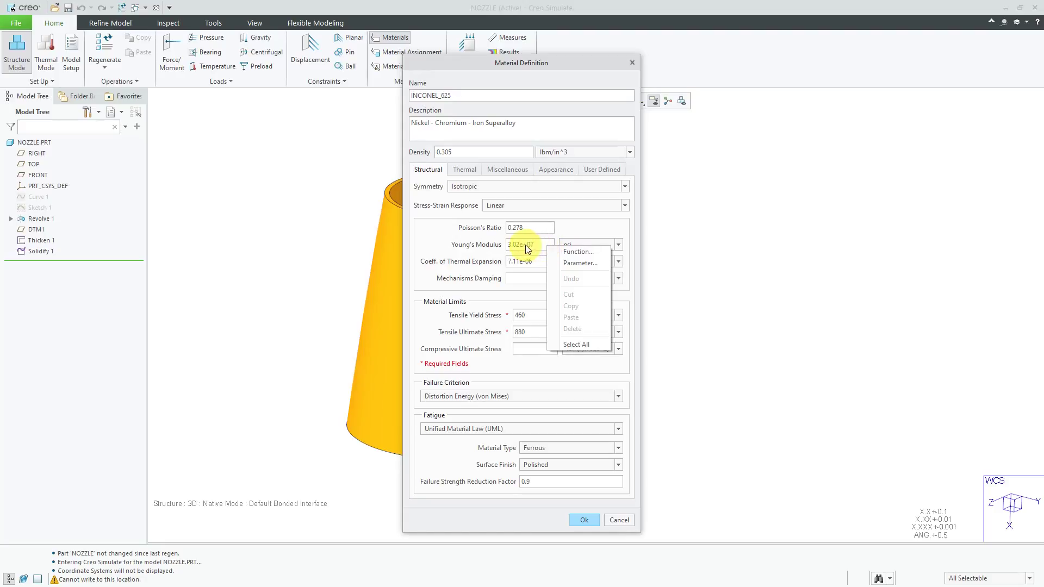
click(583, 251)
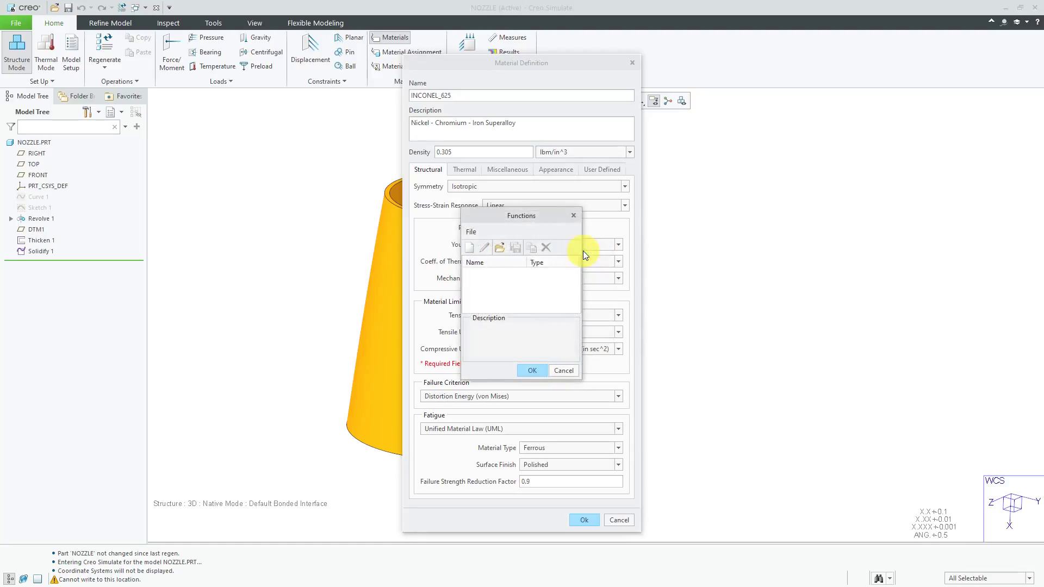
click(470, 248)
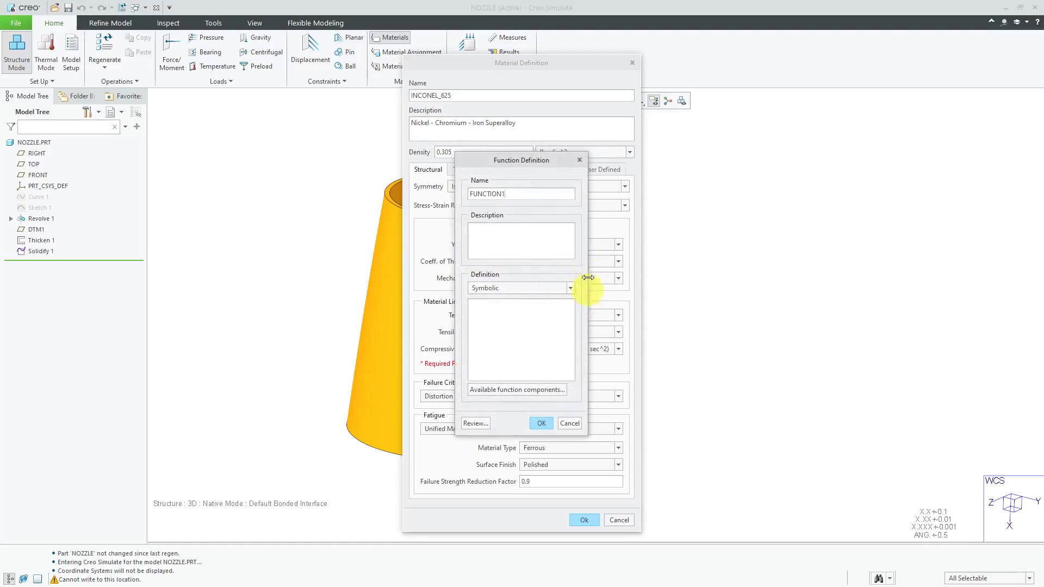
click(549, 285)
click(538, 305)
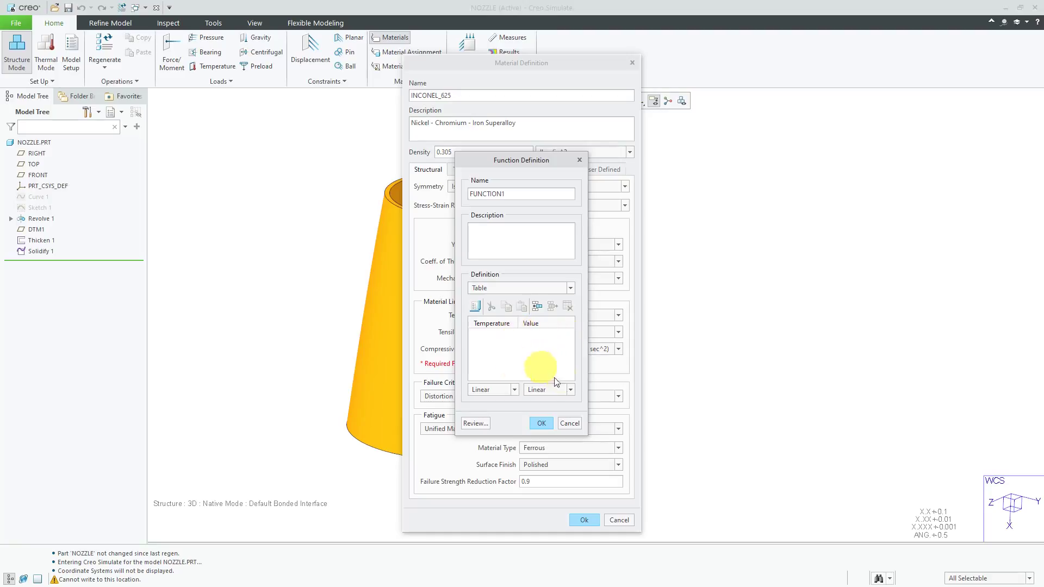
Step: Check the scale options for the function table's temperature and value columns, and cancel the function and material edits
click(514, 390)
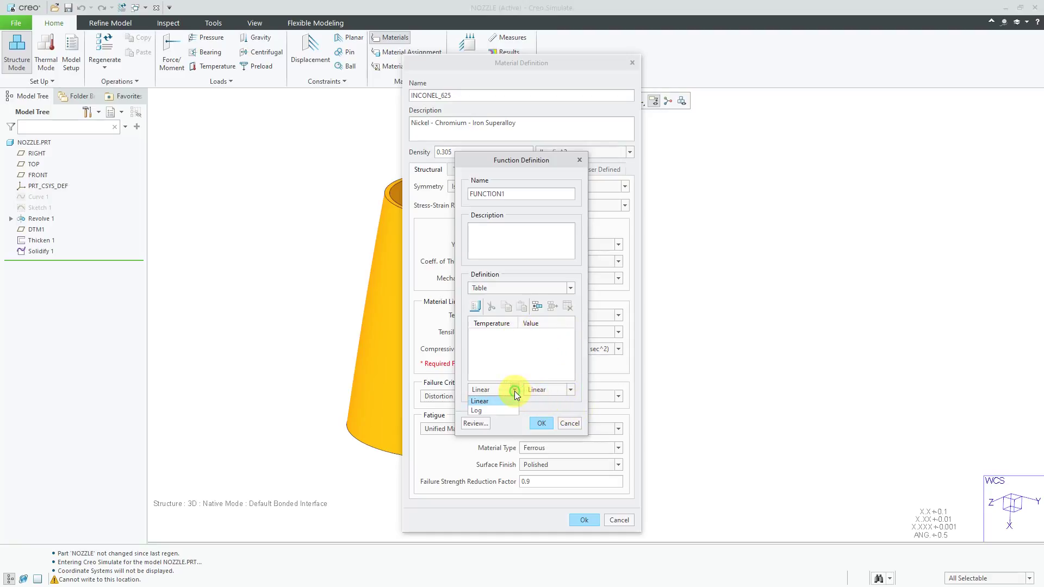
click(569, 389)
click(568, 390)
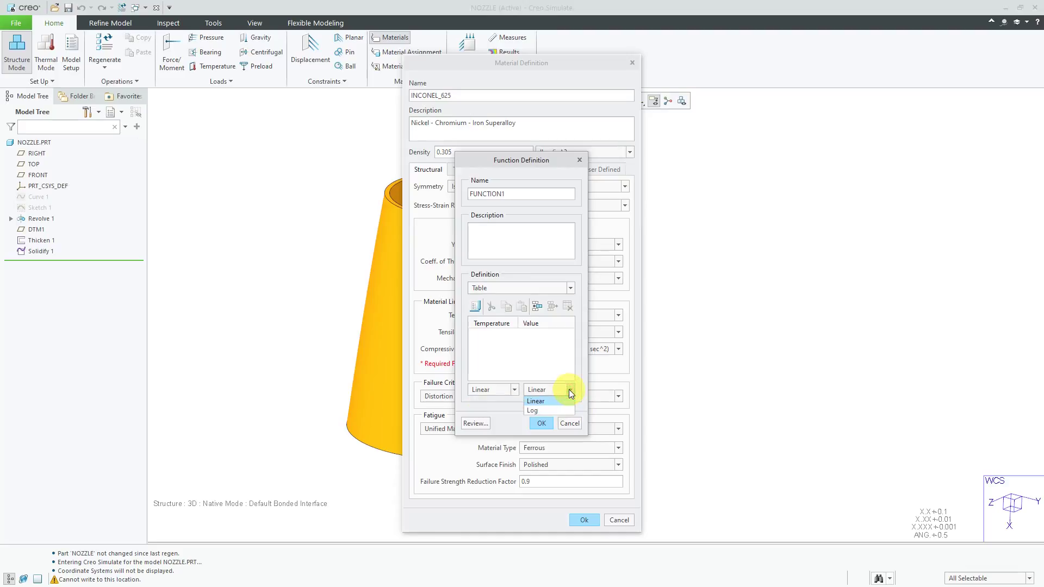
click(569, 389)
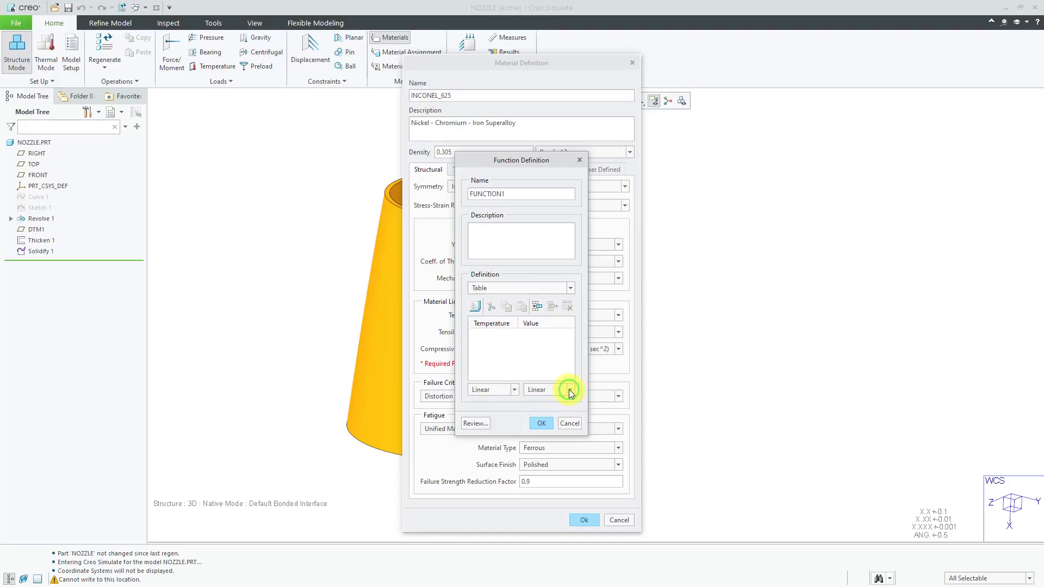
click(573, 426)
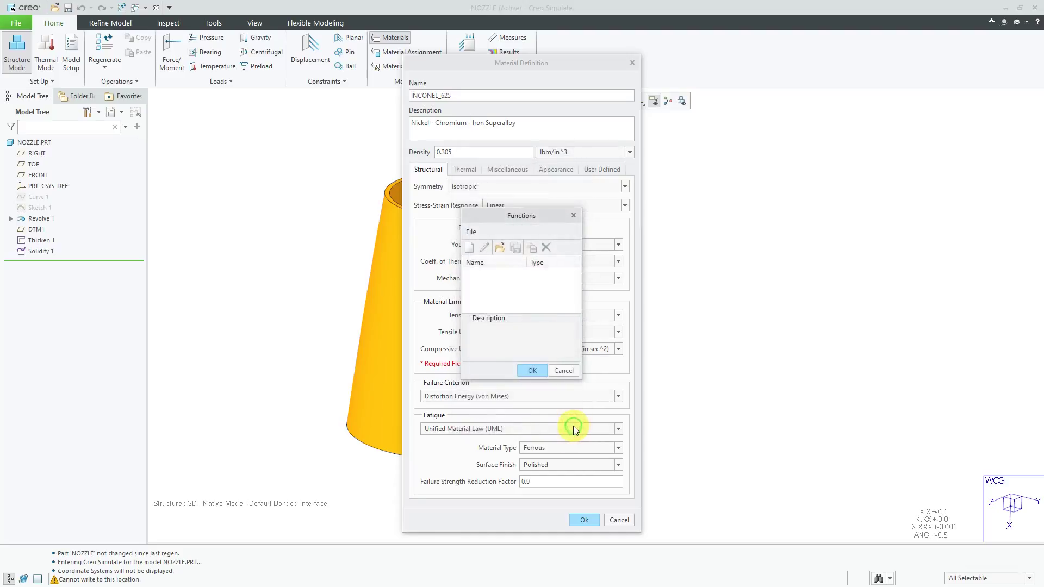
click(564, 371)
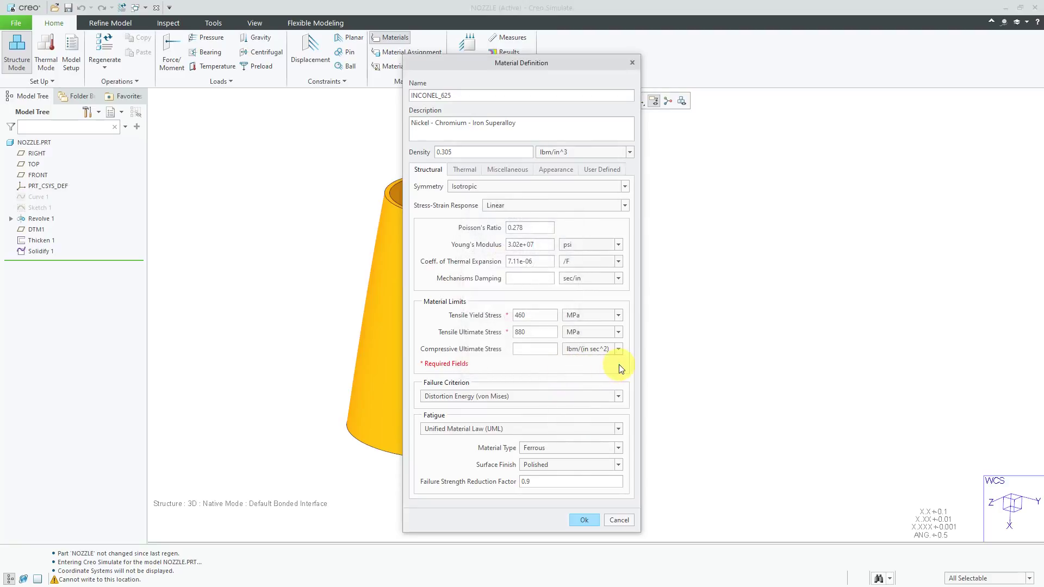
click(618, 521)
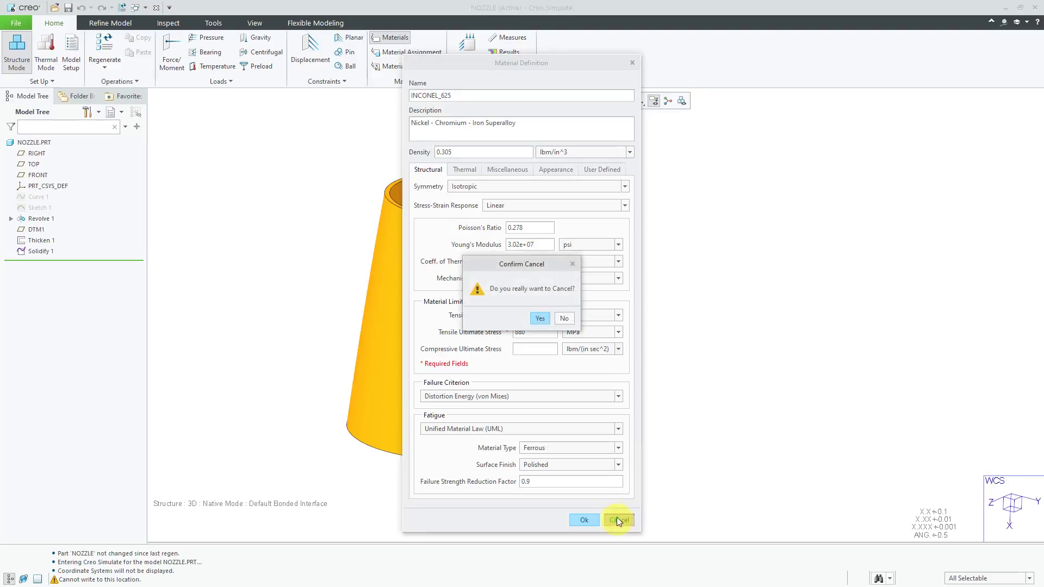
click(542, 319)
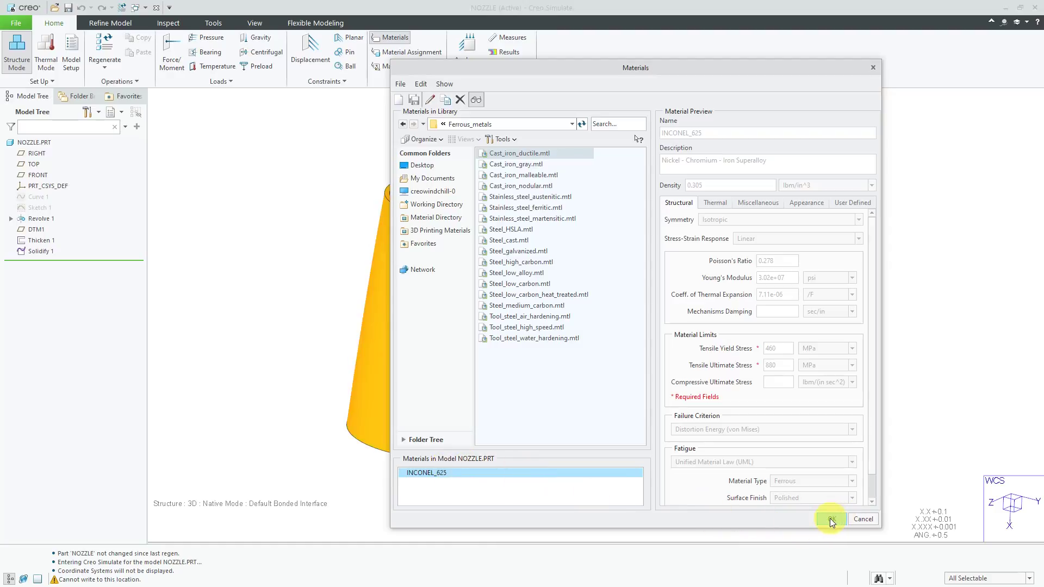
Step: Accept the model's material list and assign INCONEL_625 to the NOZZLE.PRT component with material orientation (None)
click(830, 519)
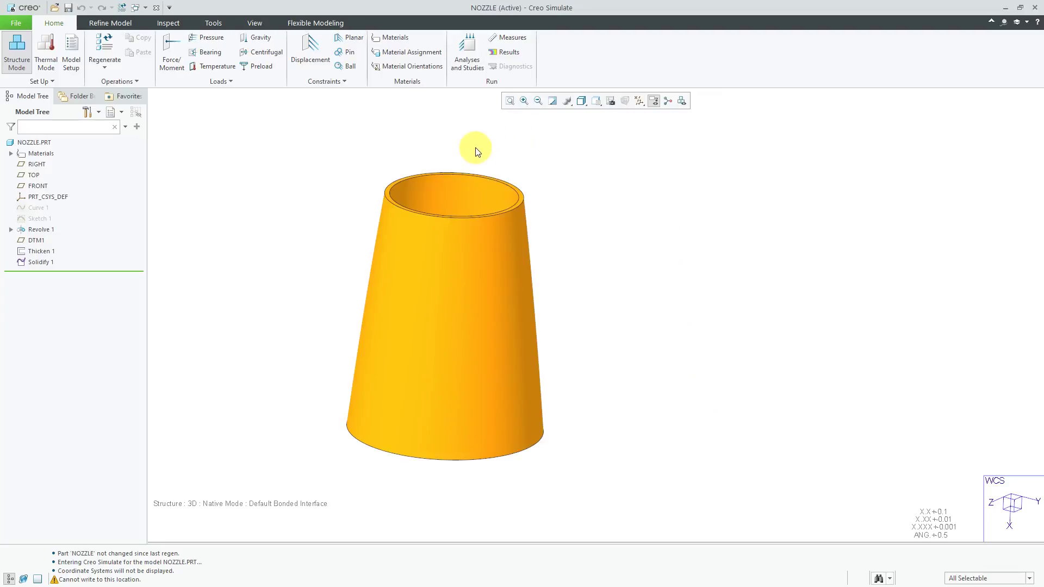
click(426, 52)
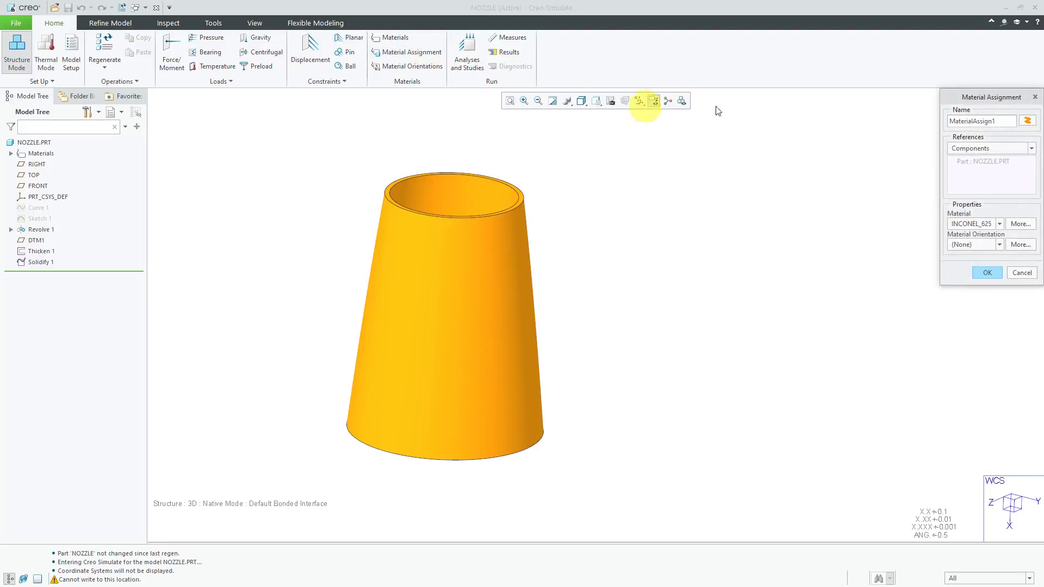
drag(974, 101, 677, 165)
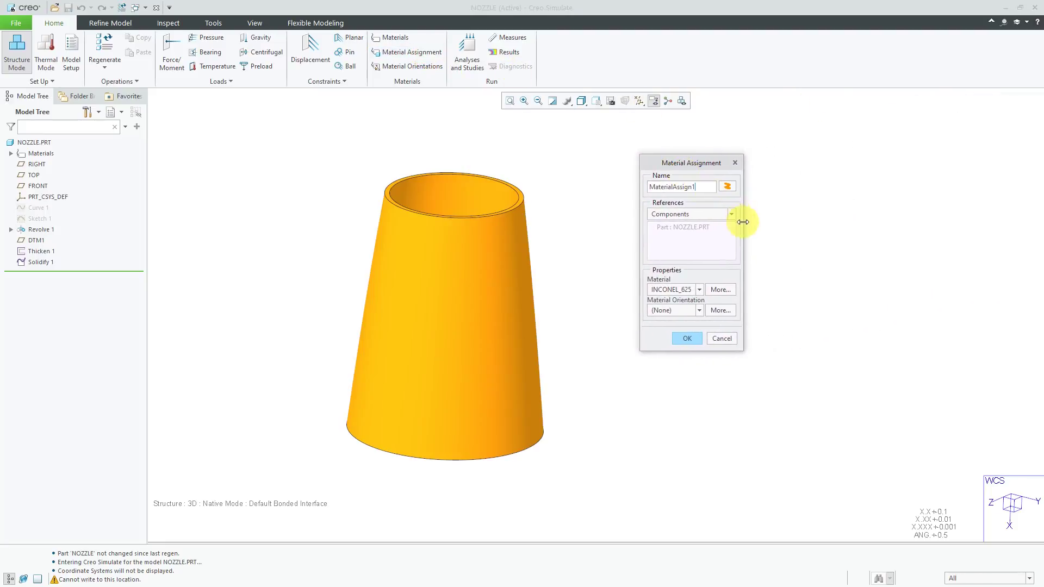
drag(743, 224, 843, 223)
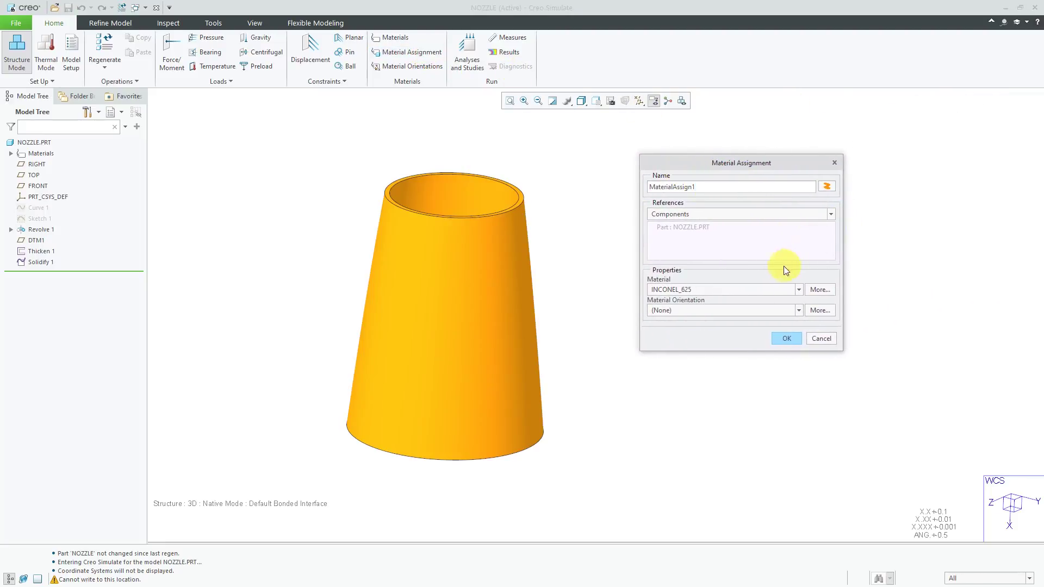
click(799, 290)
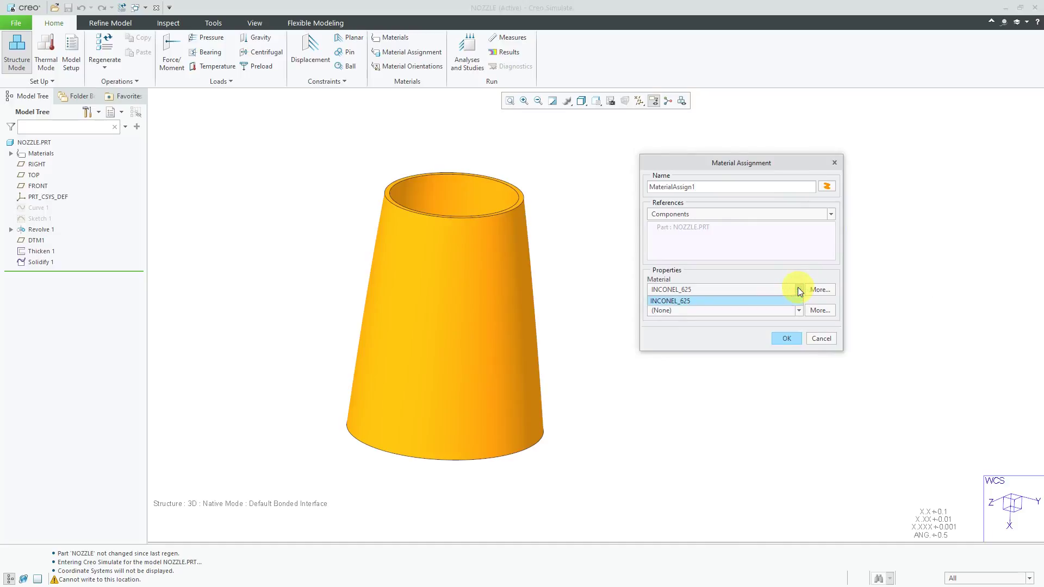
click(799, 289)
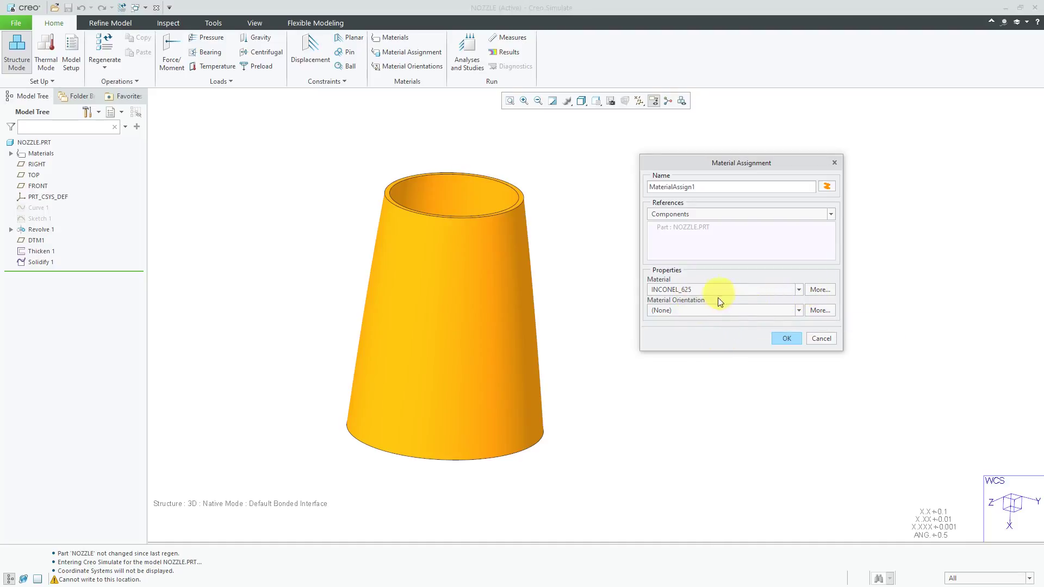
click(797, 312)
click(797, 312)
click(797, 338)
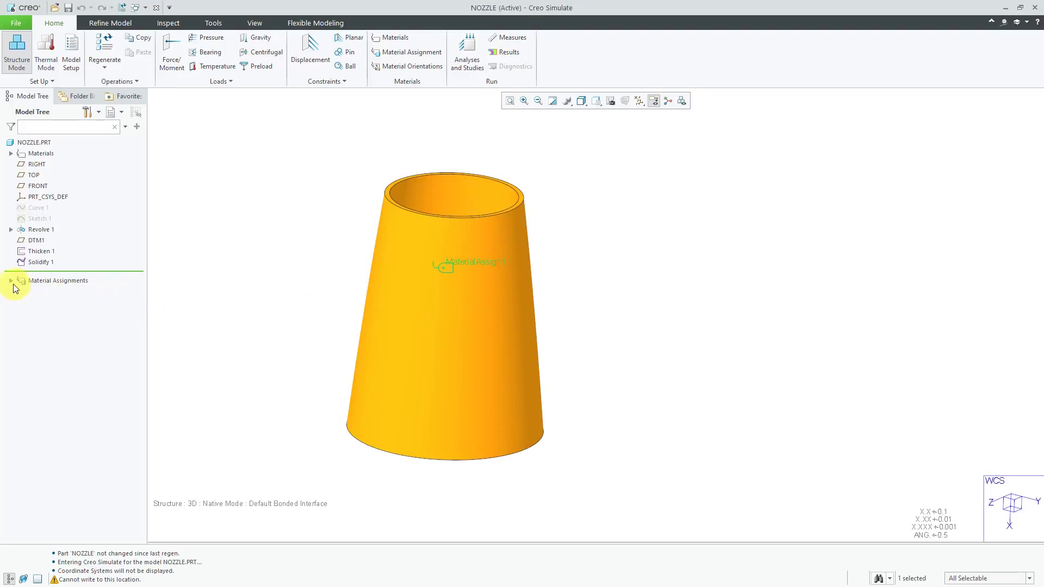
Step: Expand the Material Assignments in the model tree, and turn off the display of Material Assignments in the simulation display settings
click(11, 281)
click(252, 282)
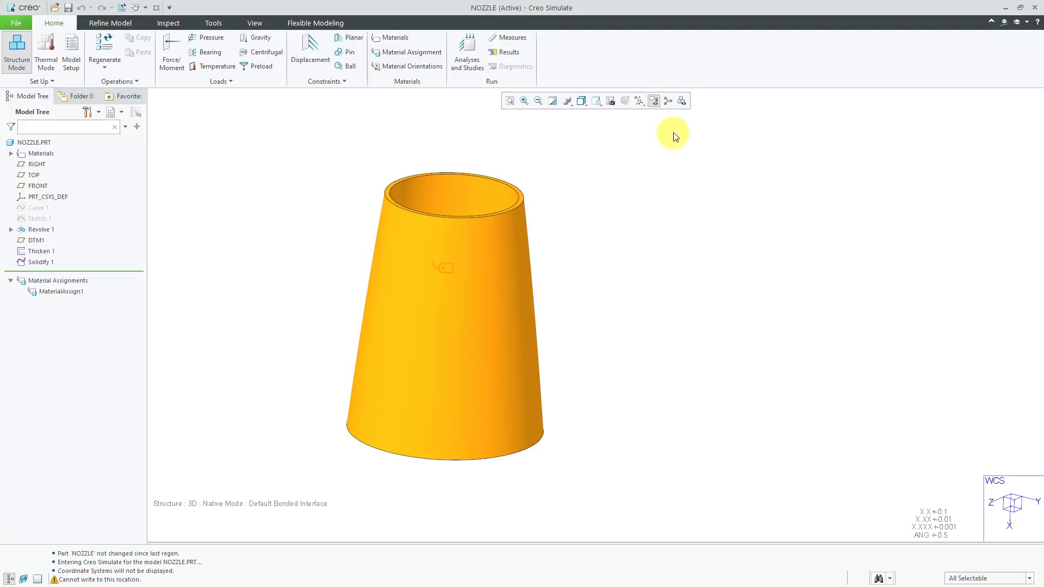
click(682, 103)
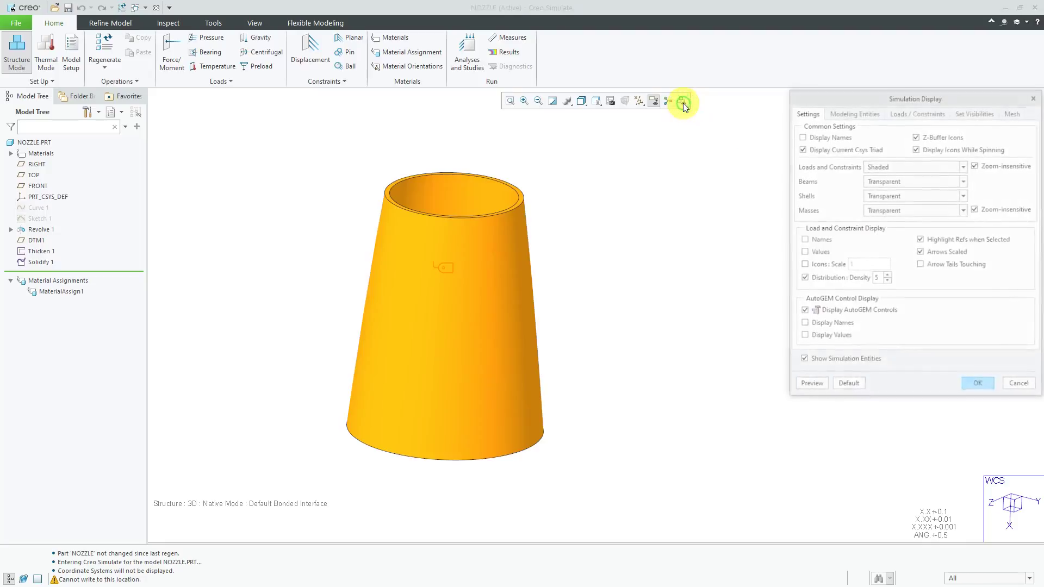
drag(847, 95, 660, 145)
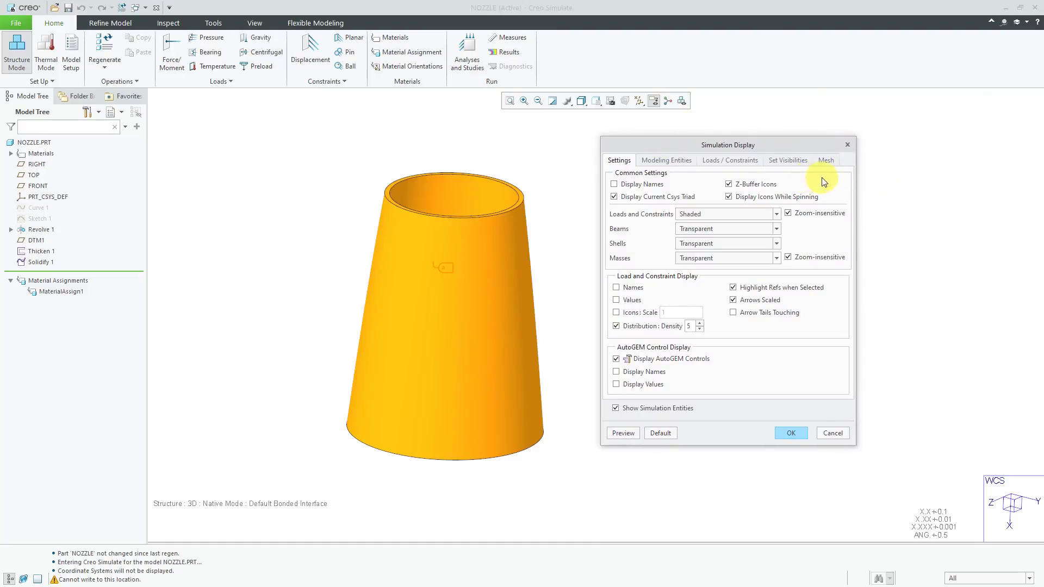
click(671, 163)
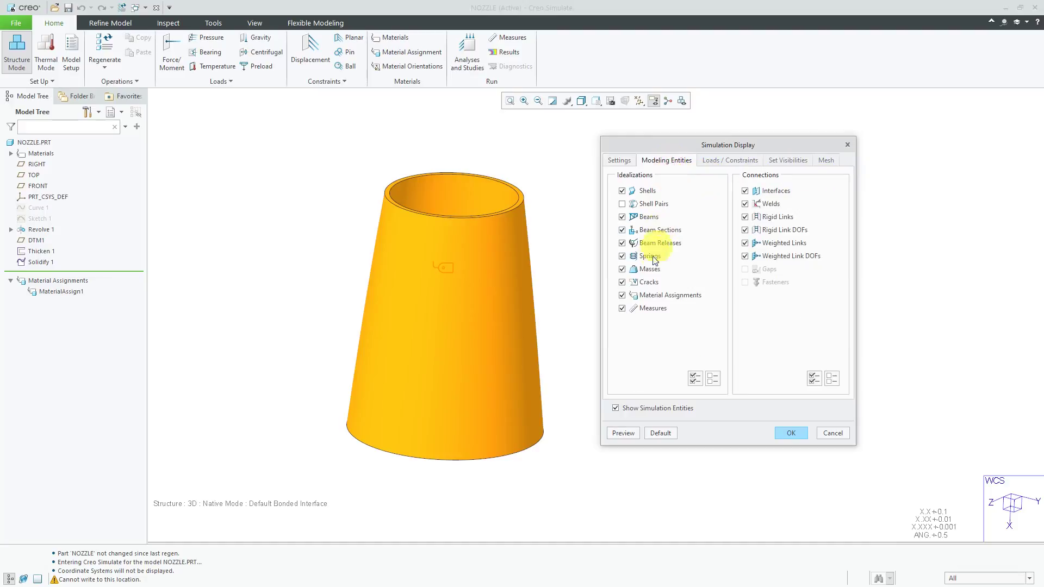
click(623, 296)
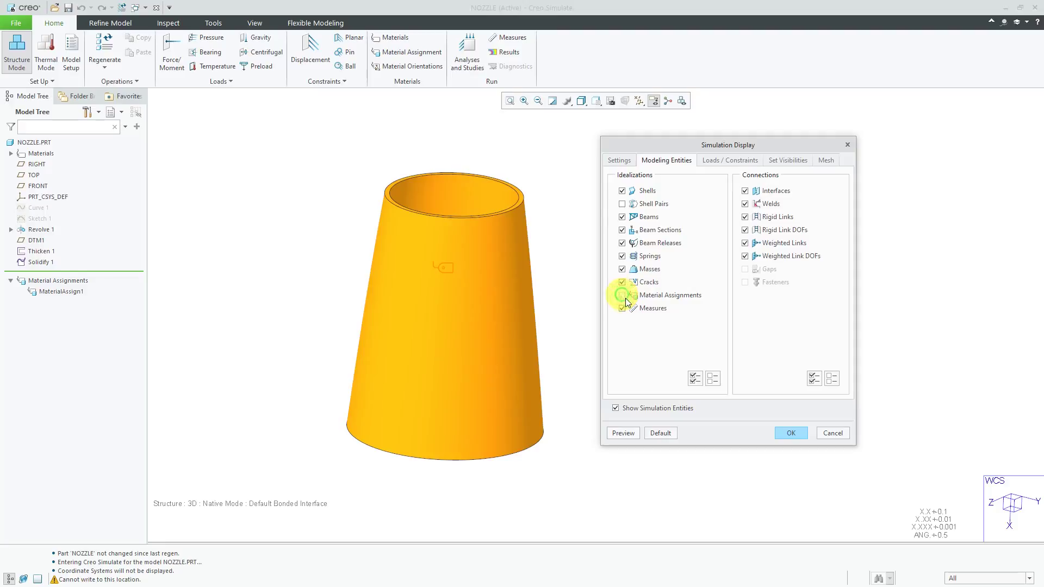
click(624, 435)
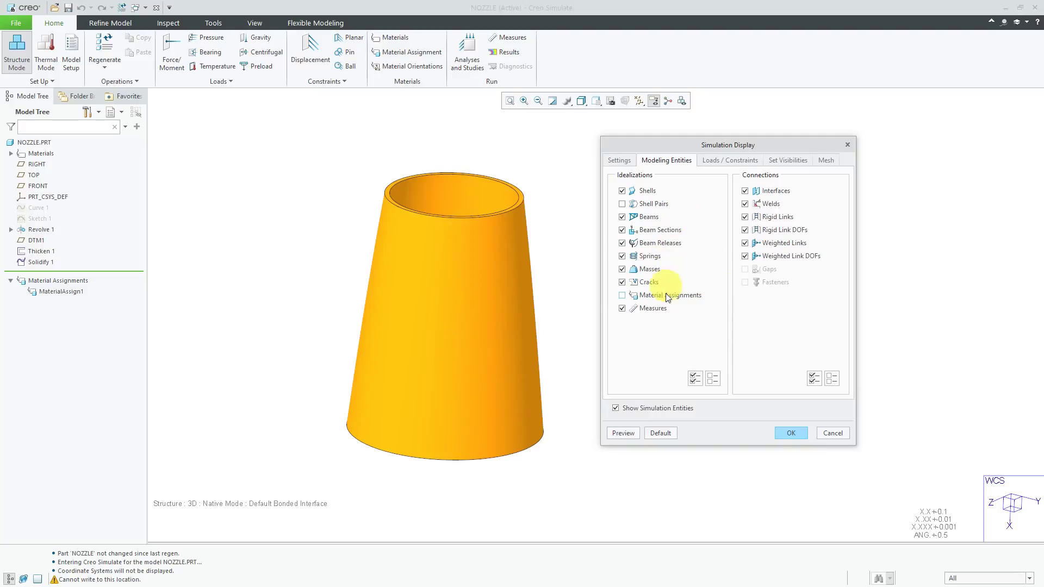
click(725, 162)
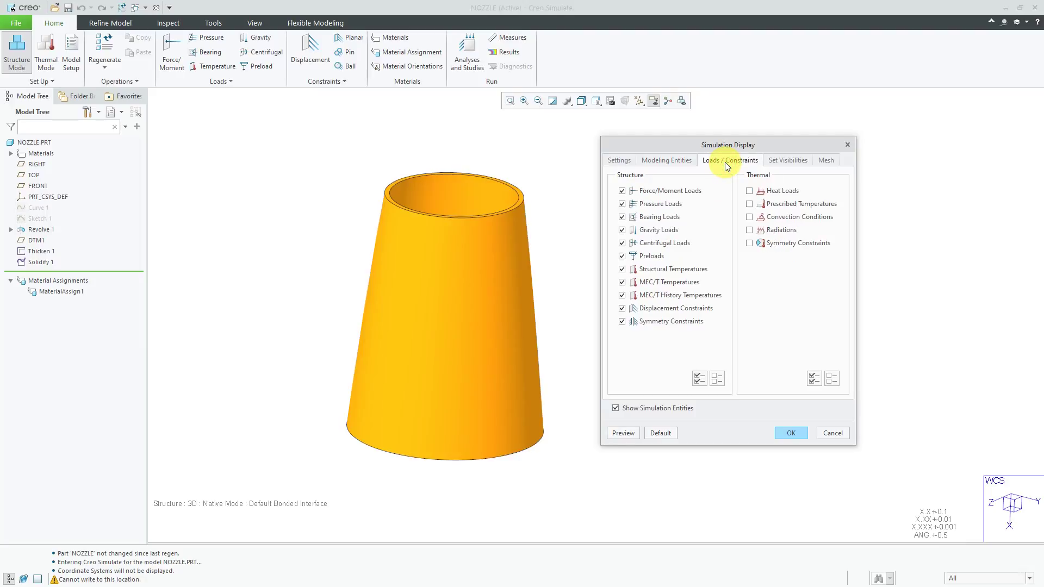
click(789, 433)
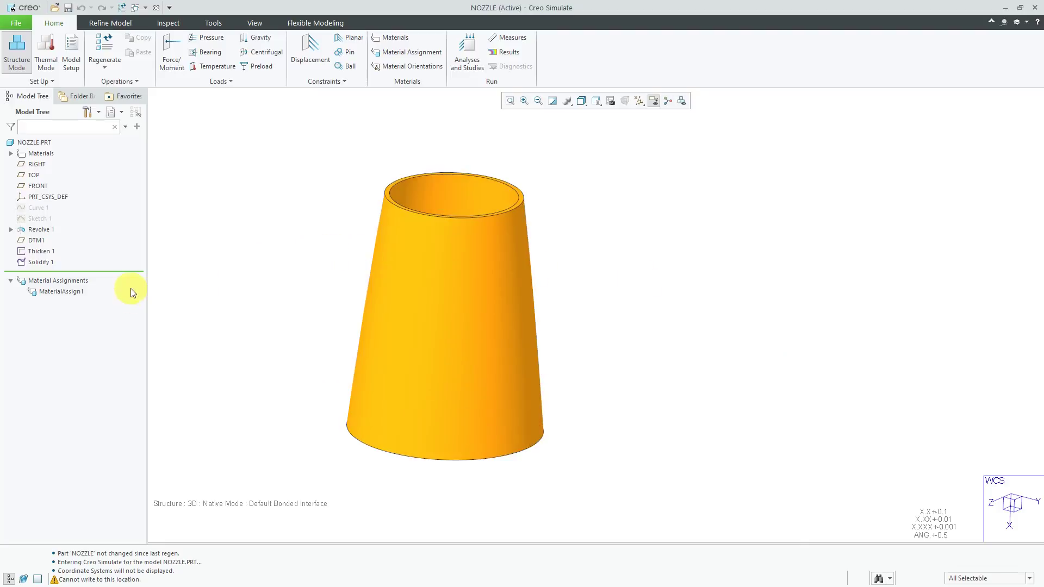